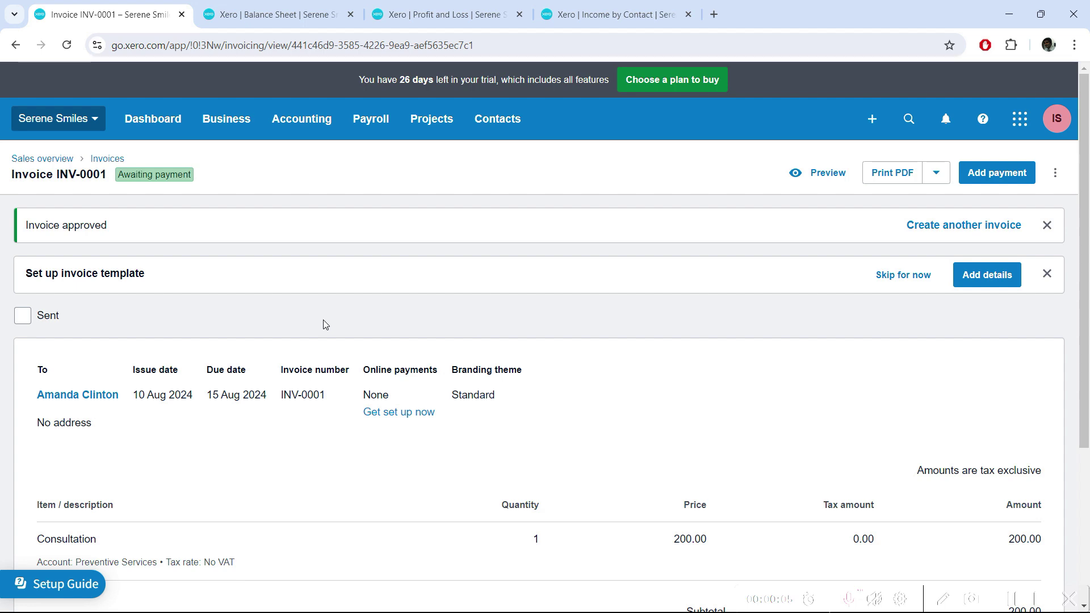
- Begin a payment on invoice INV-0001 dated 12 Aug 2024 and open the account list
scroll(641, 370, "down", 3)
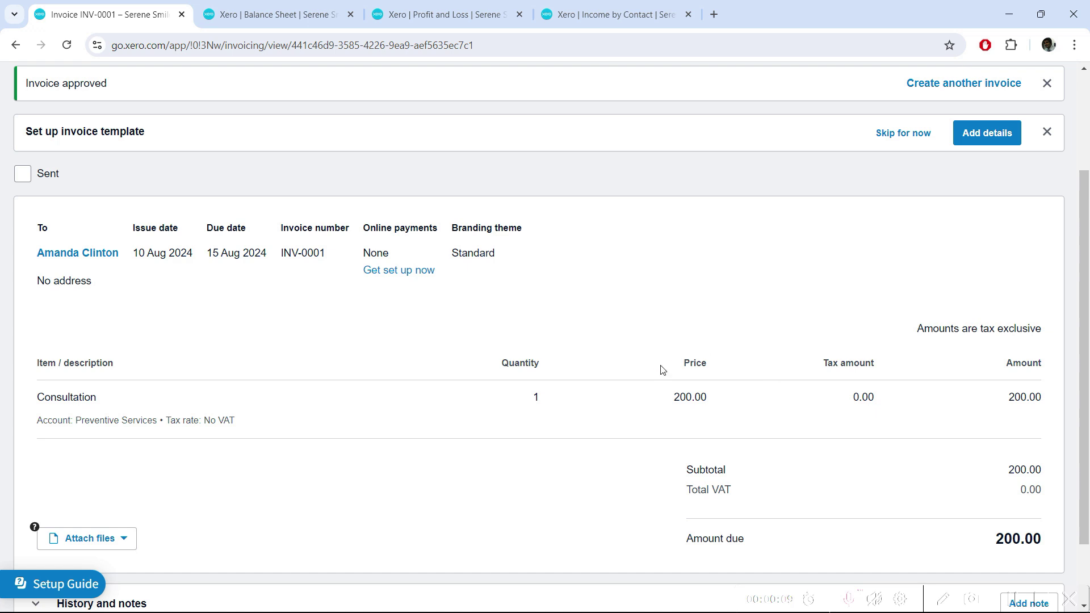
scroll(730, 338, "up", 3)
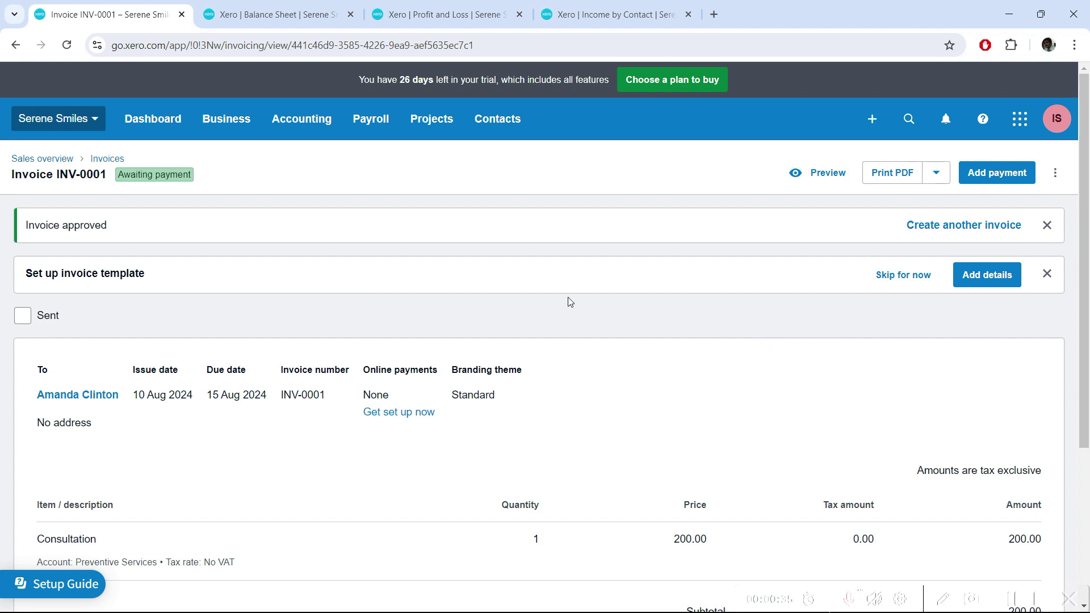
left_click(998, 177)
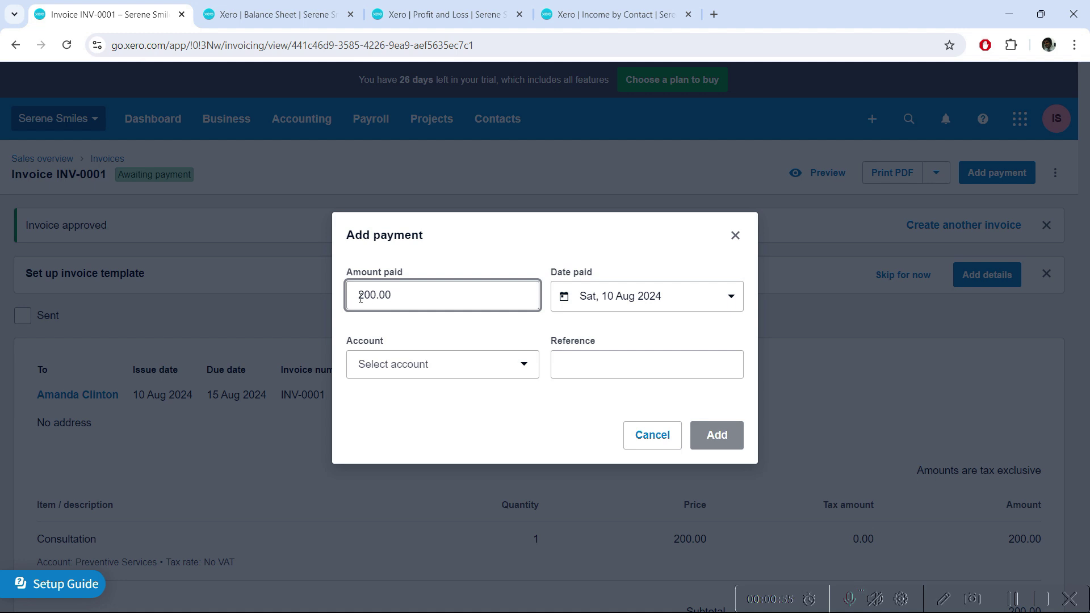
left_click(708, 305)
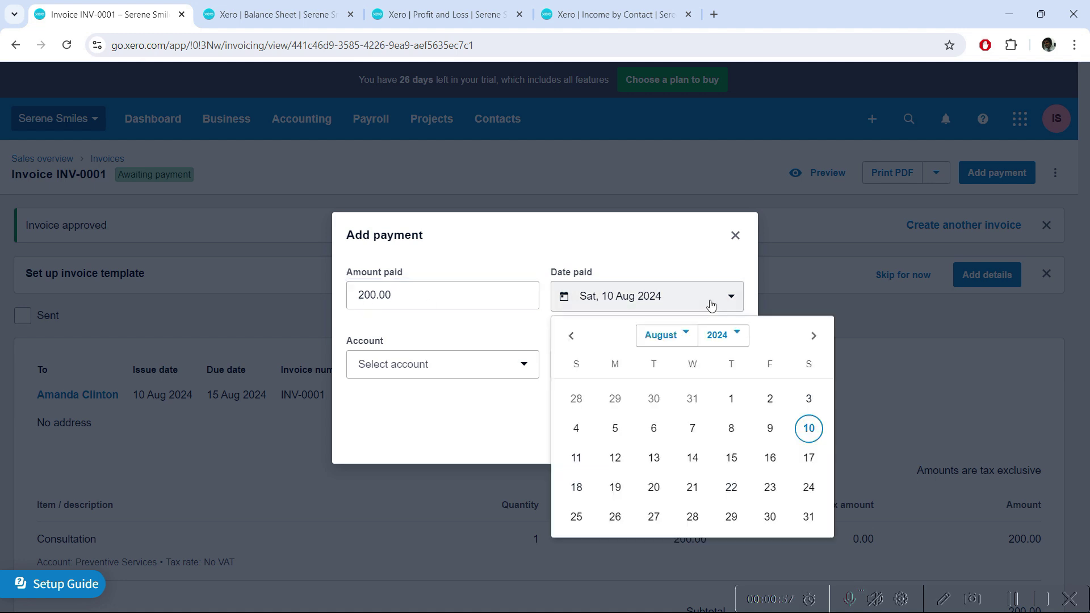
left_click(617, 460)
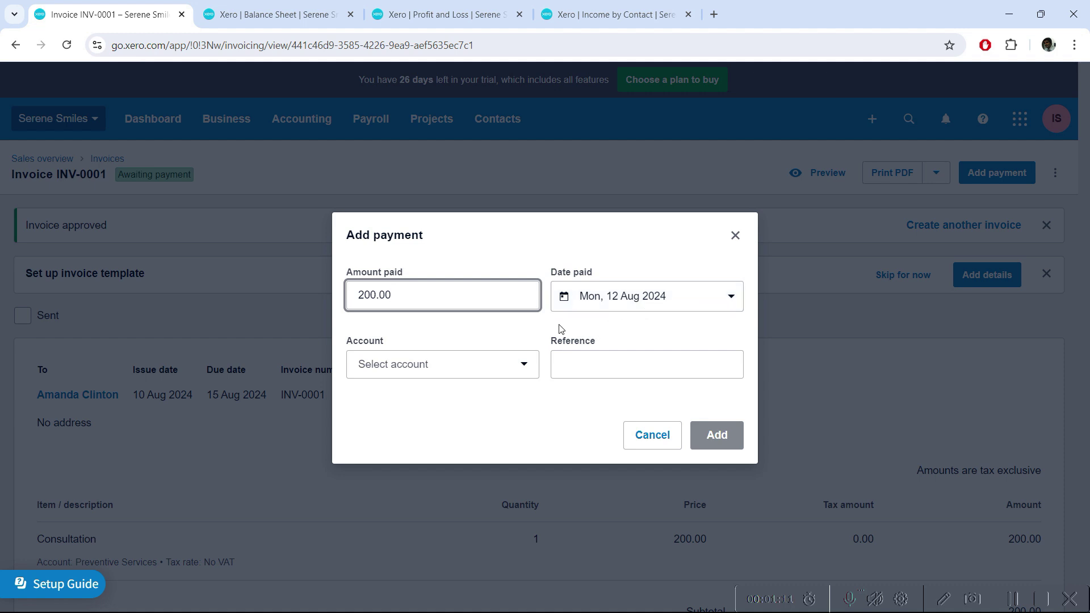
left_click(502, 370)
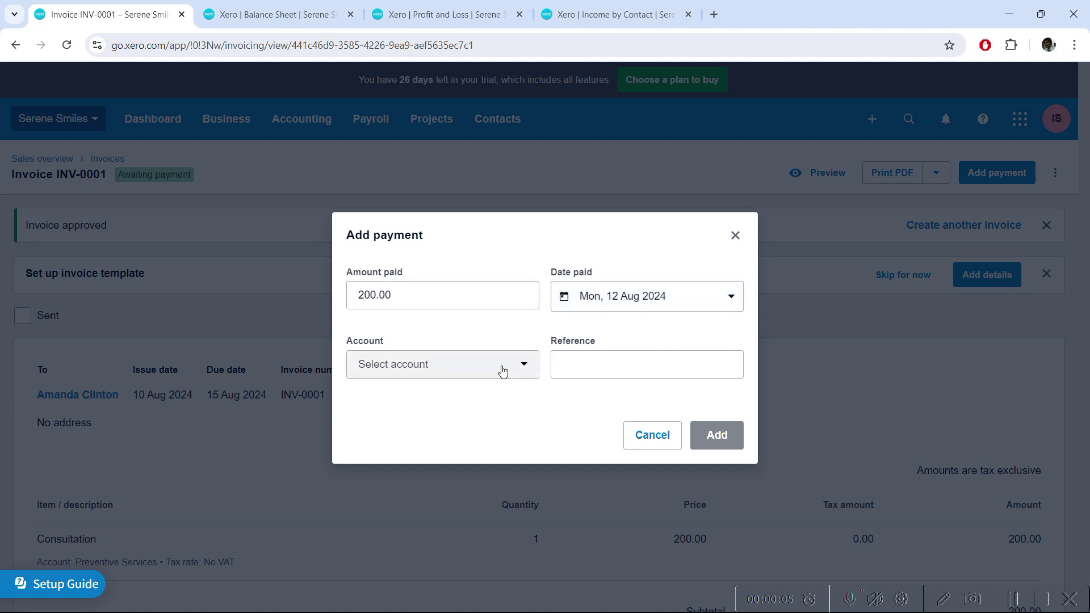
left_click(503, 370)
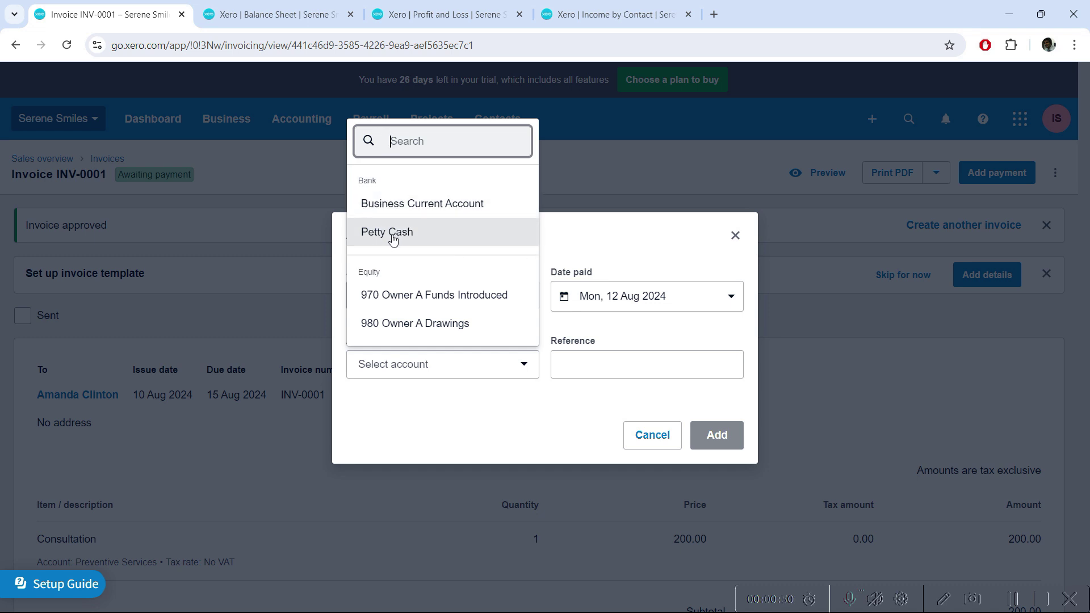
- Deposit the 200.00 payment into Business Current Account and submit it
left_click(417, 208)
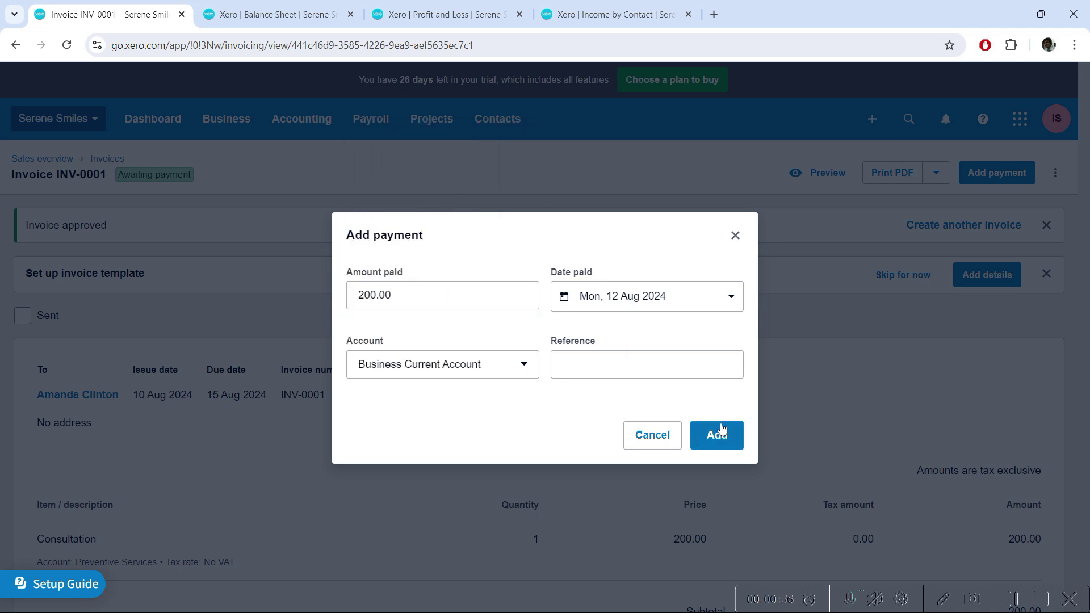
left_click(721, 432)
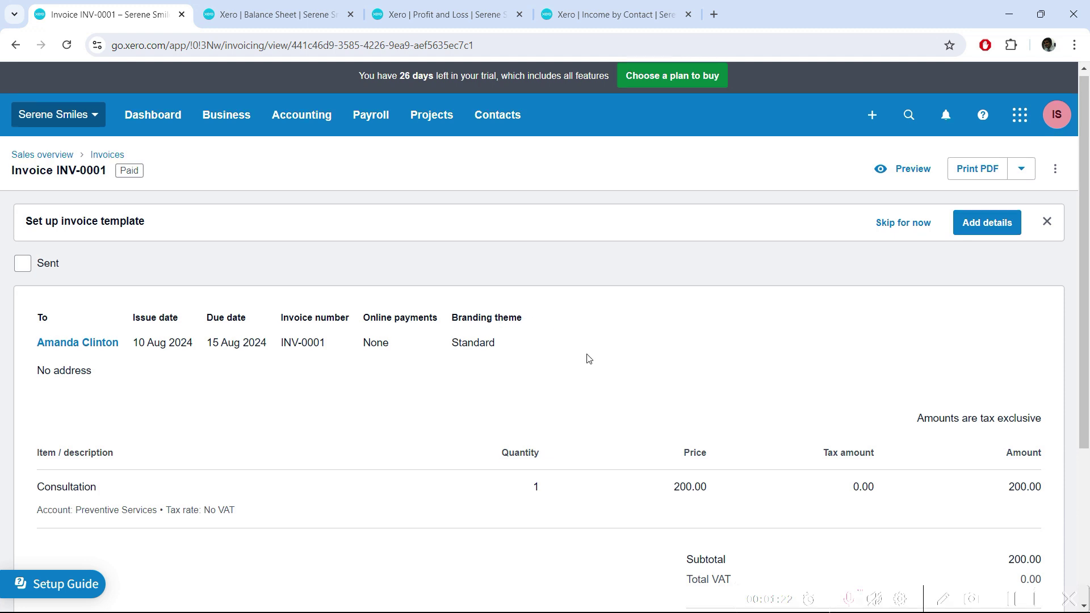
- Look over the now-Paid invoice INV-0001, then move to the Balance Sheet report
scroll(587, 364, "down", 1)
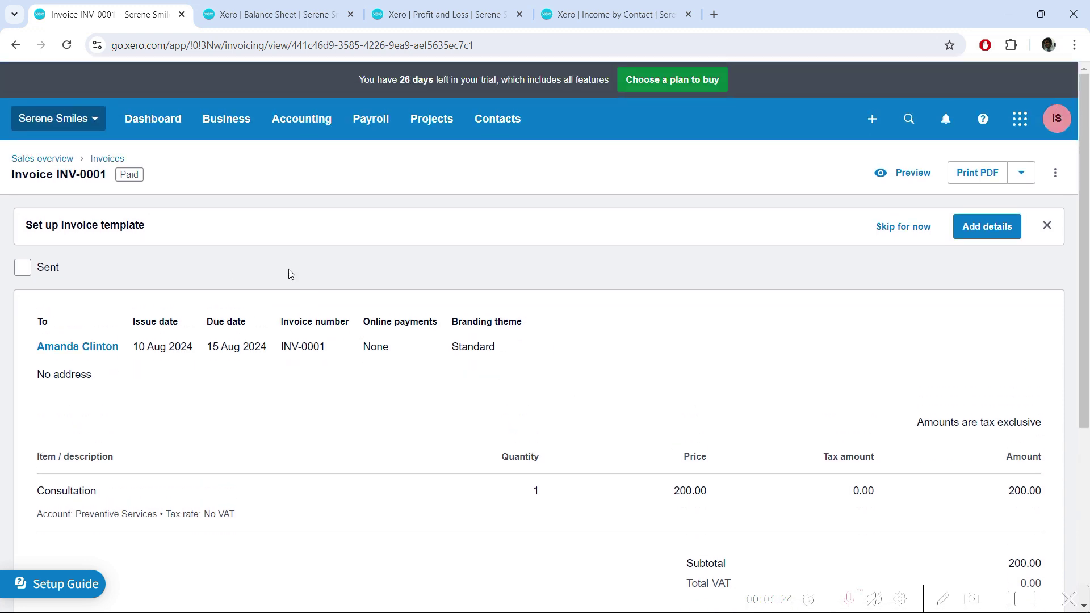
scroll(287, 271, "up", 1)
left_click(286, 8)
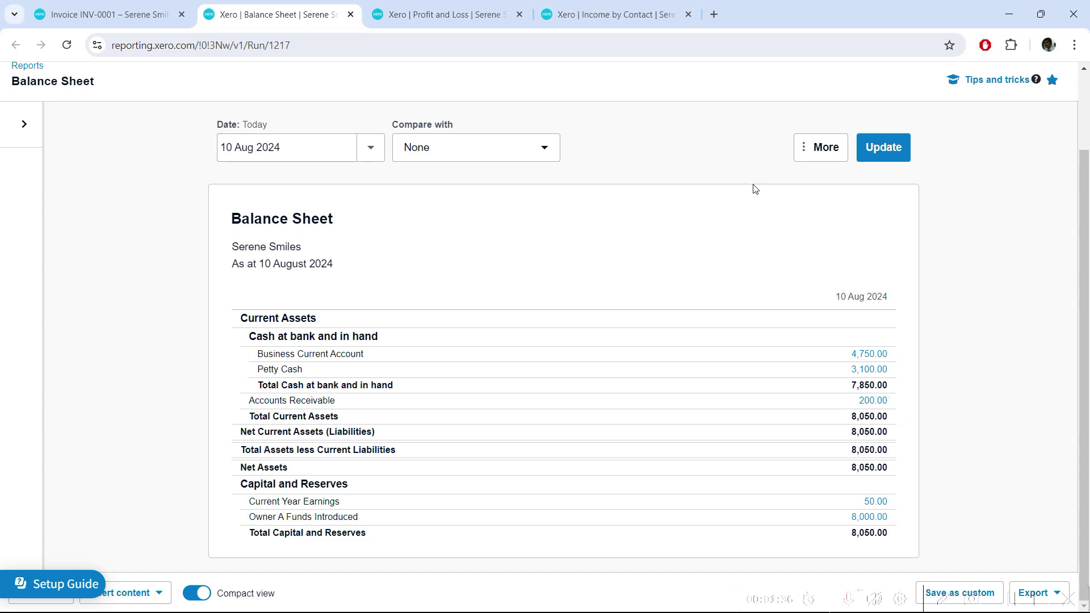
- Rerun the Balance Sheet as at 12 Aug 2024, showing Business Current Account at 4,950.00
left_click(892, 153)
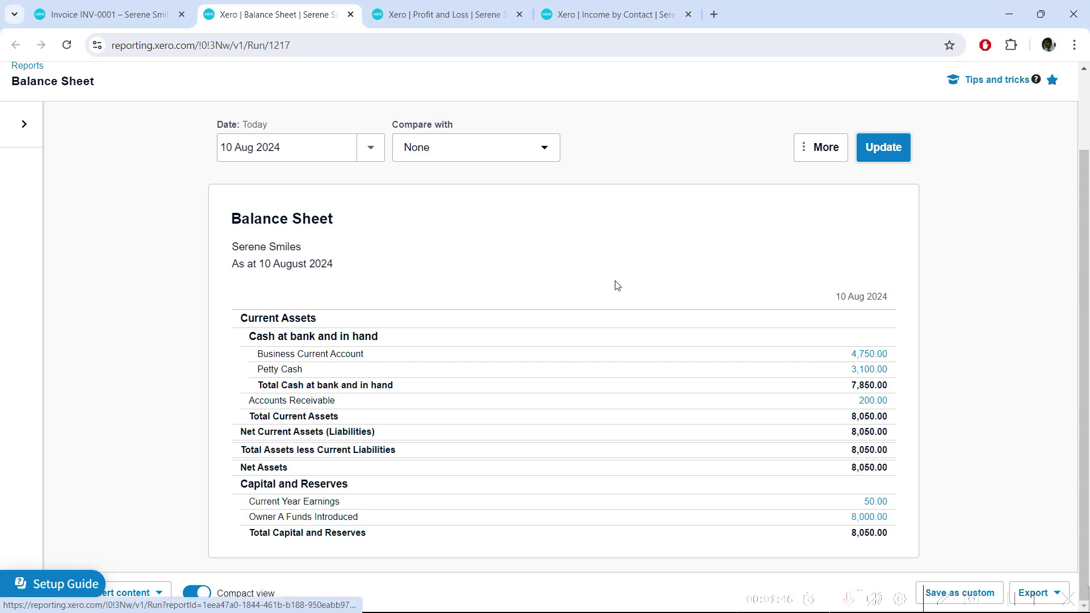
left_click(370, 148)
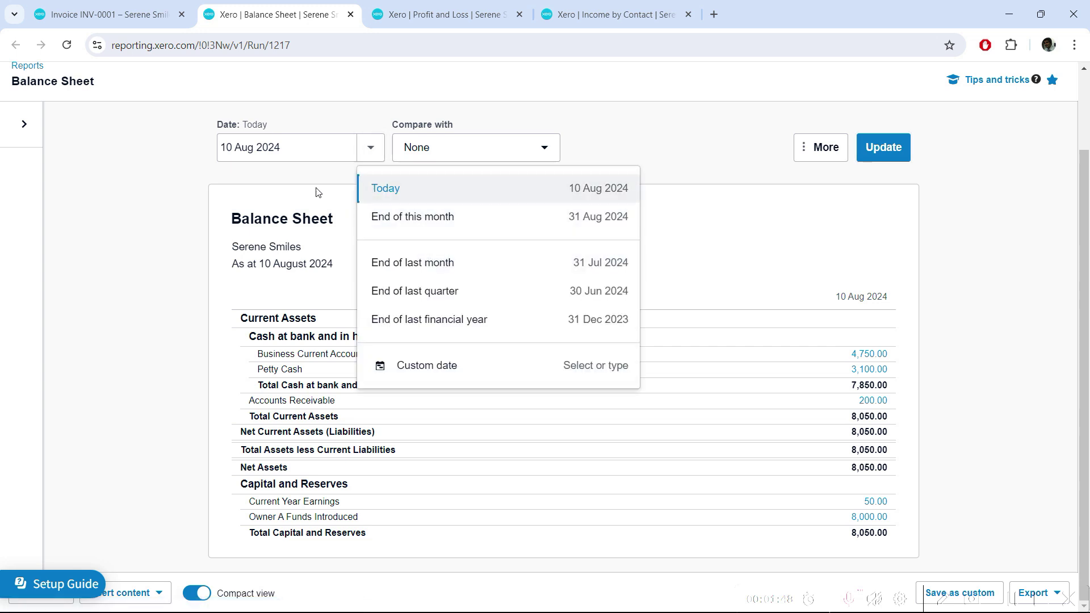
left_click(246, 146)
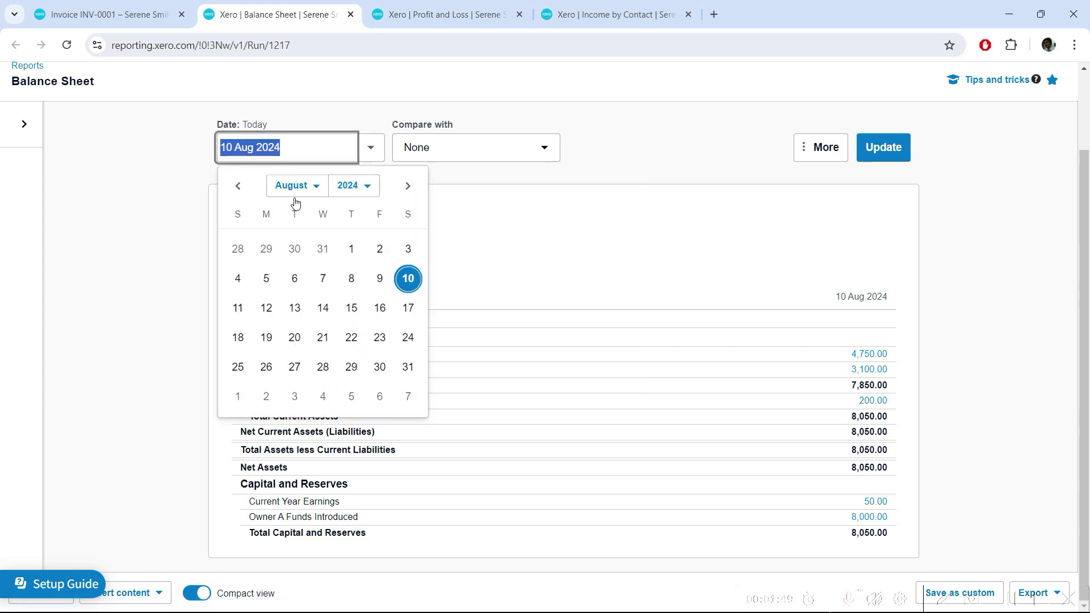
left_click(266, 308)
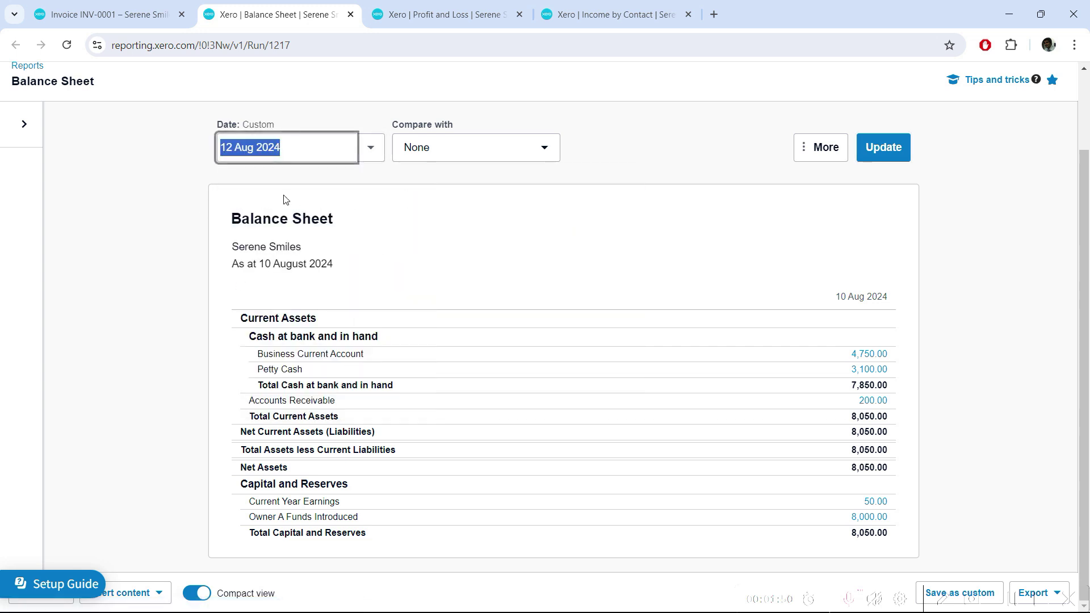
left_click(877, 150)
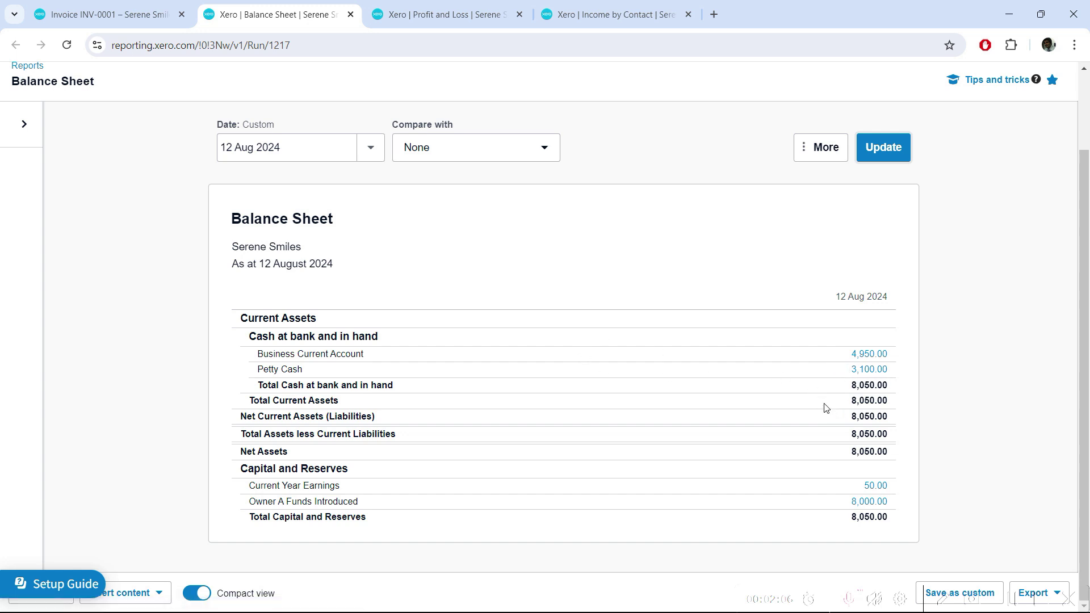
- Run the Profit and Loss for 10–12 Aug 2024, showing 200.00 Preventive Services turnover
left_click(455, 8)
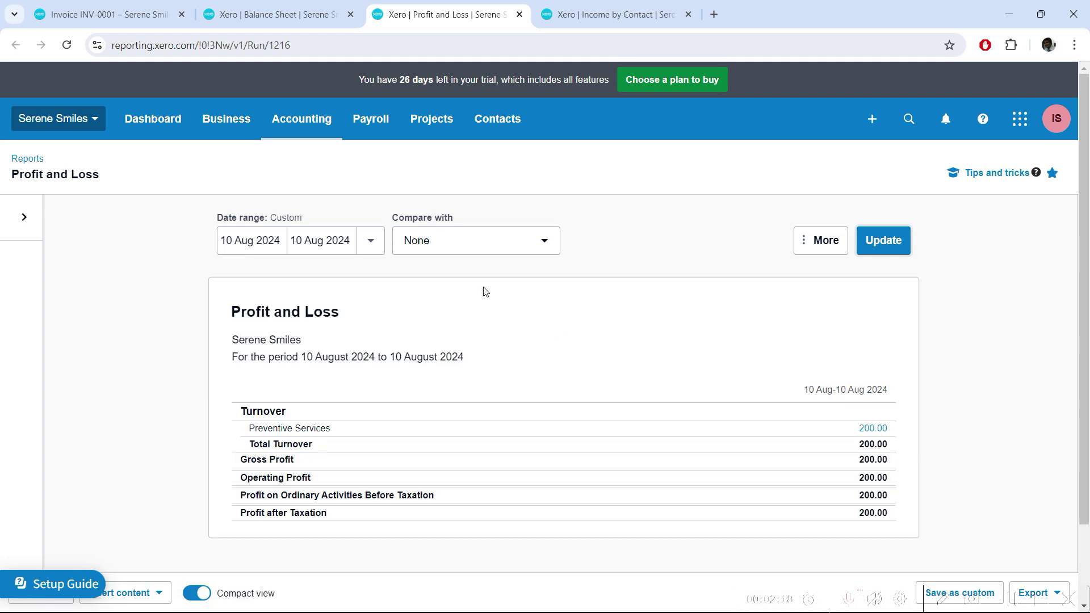
left_click(372, 245)
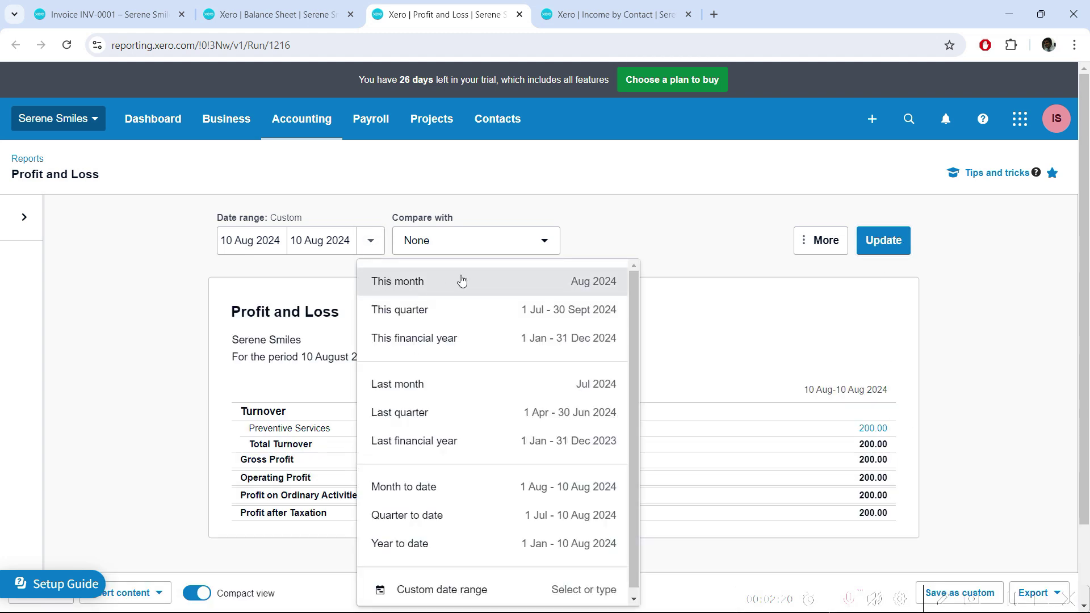
left_click(311, 238)
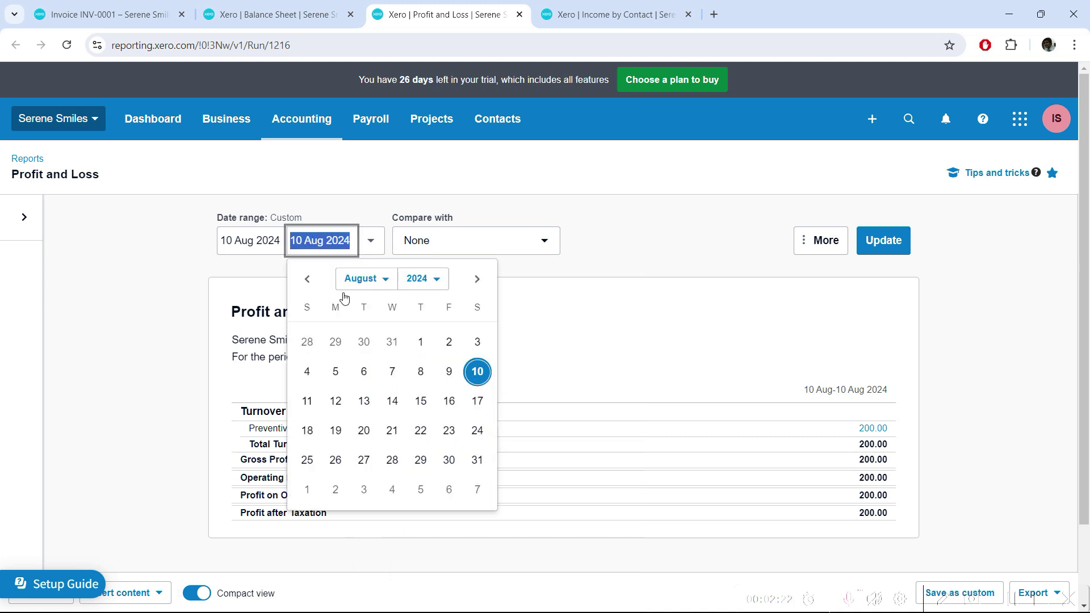
left_click(338, 402)
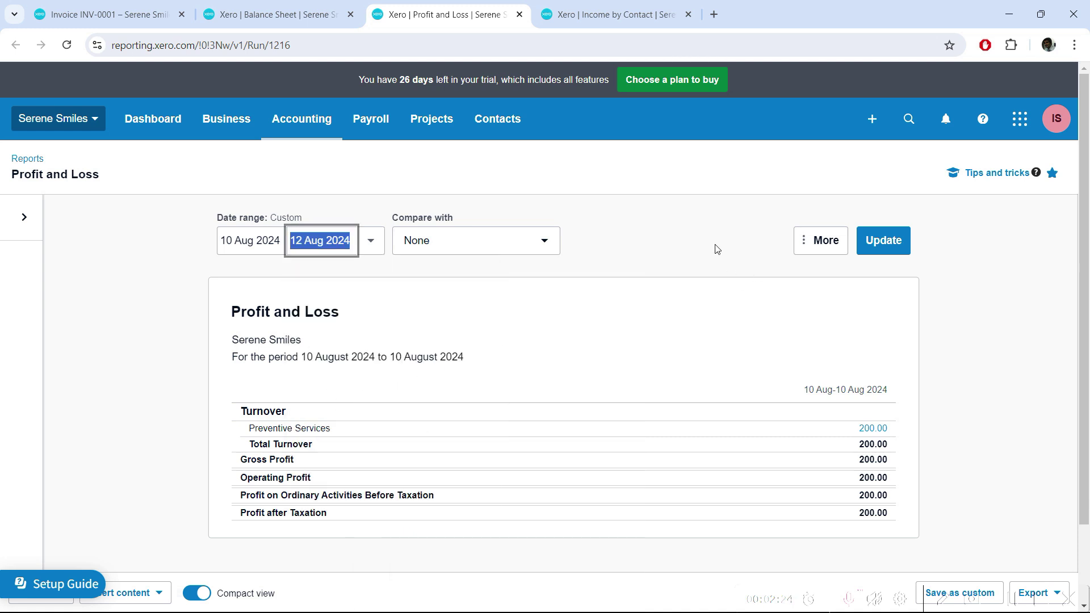
left_click(888, 243)
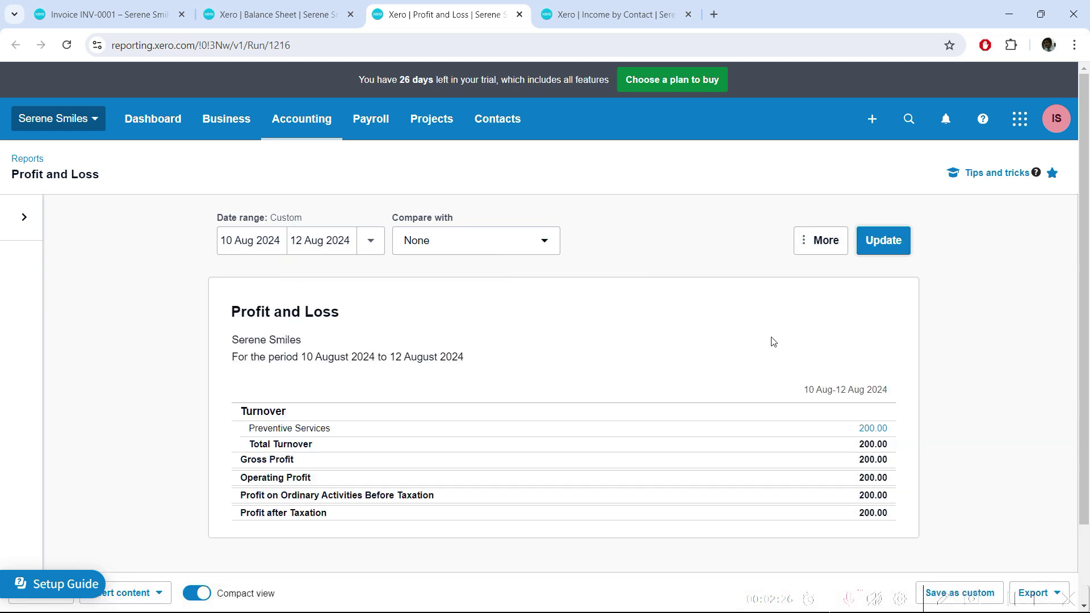
left_click(809, 248)
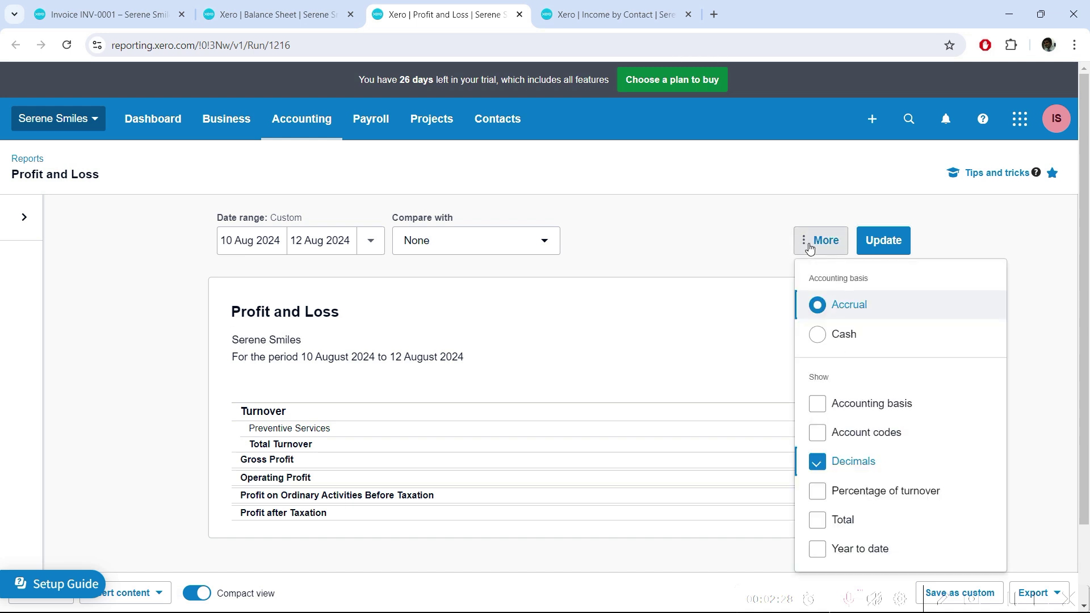
- Switch the 10–12 Aug Profit and Loss to Cash basis and confirm the setting
left_click(815, 339)
left_click(723, 265)
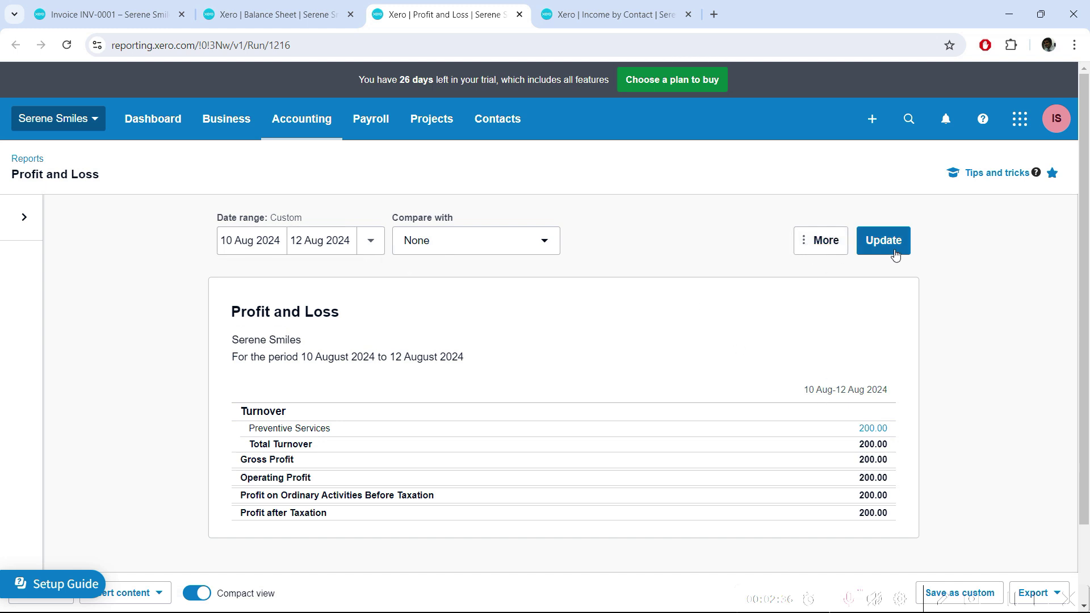
left_click(806, 246)
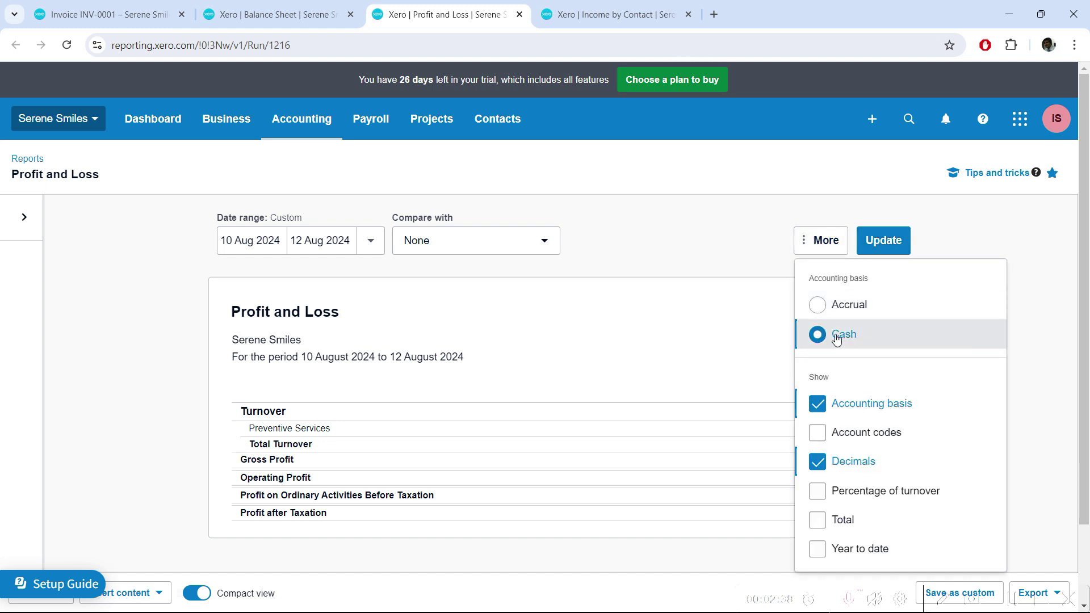
left_click(891, 246)
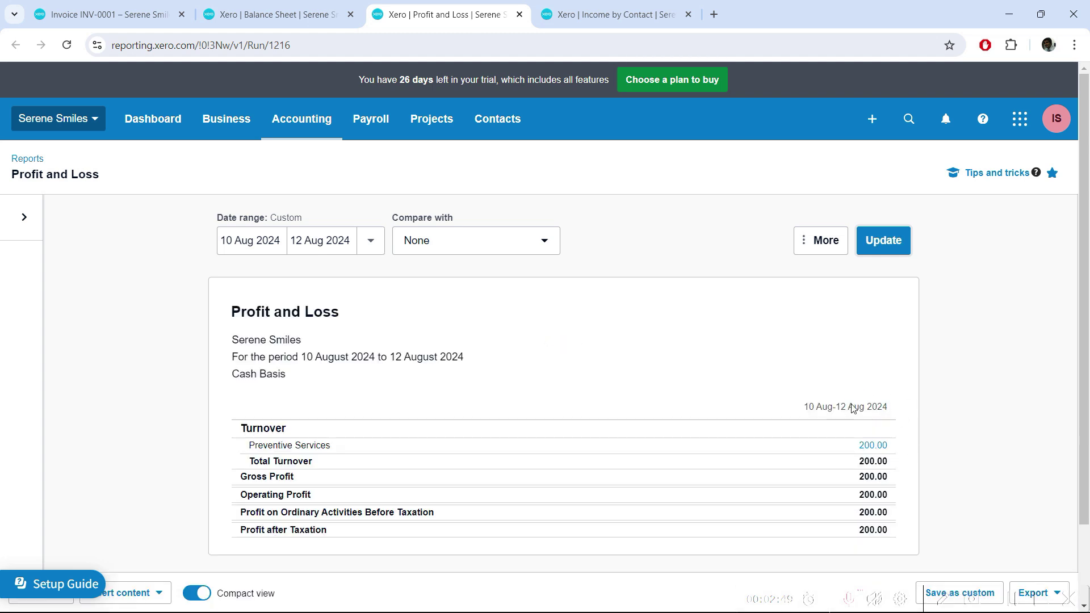
left_click(838, 250)
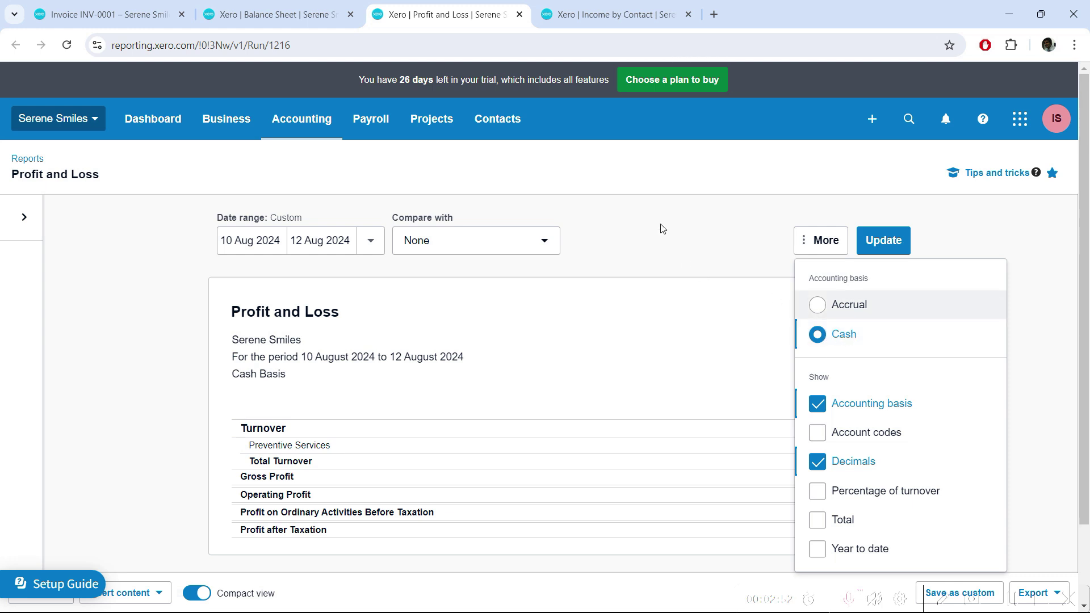
left_click(677, 237)
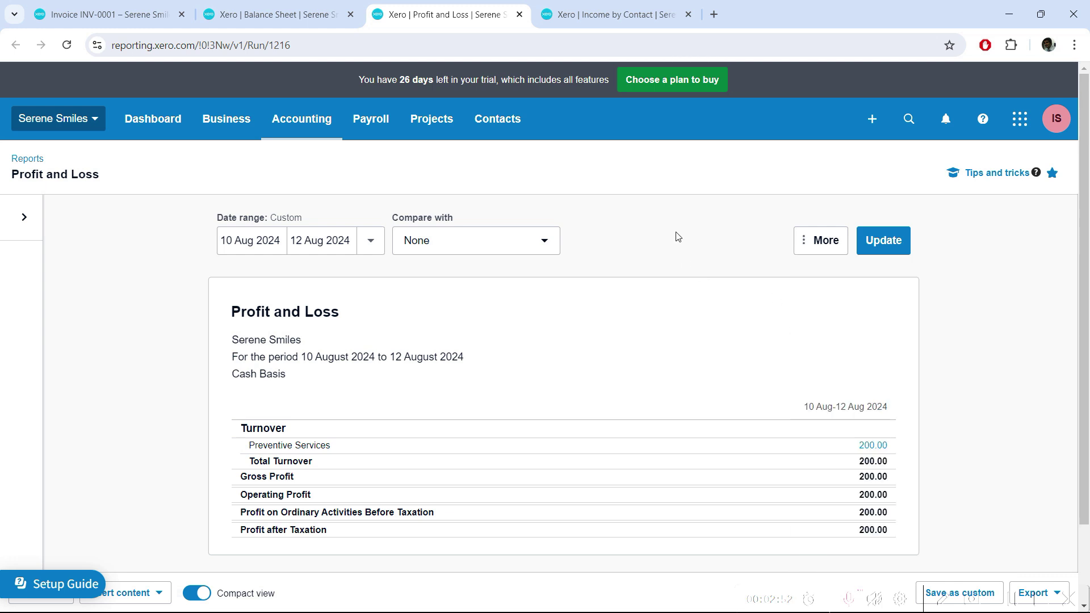
left_click(370, 243)
- Rerun the cash-basis Profit and Loss ending 11 Aug 2024, then return to invoice INV-0001
left_click(315, 239)
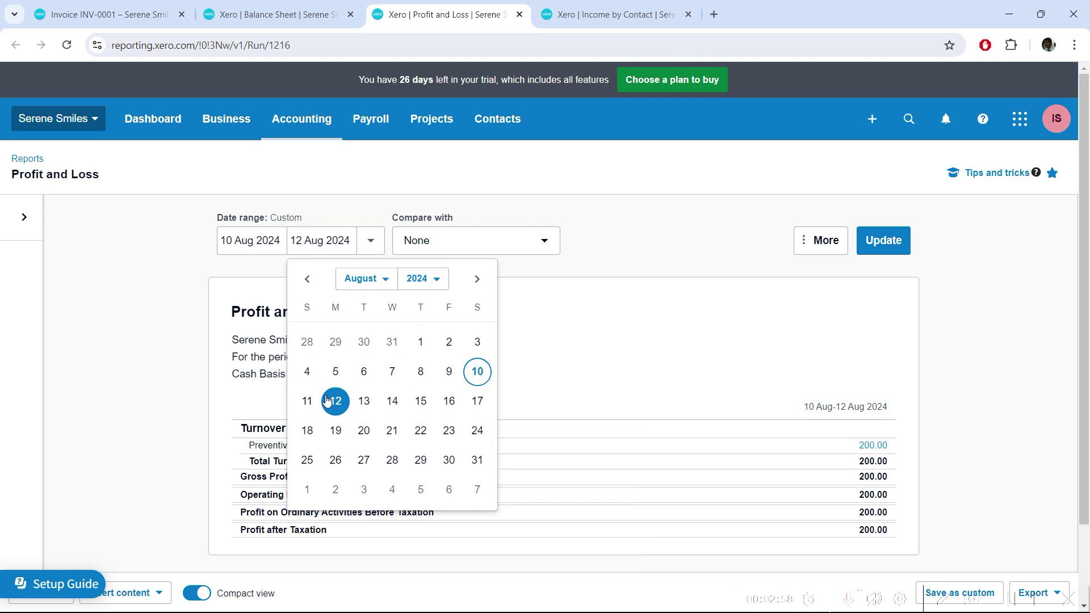
left_click(309, 402)
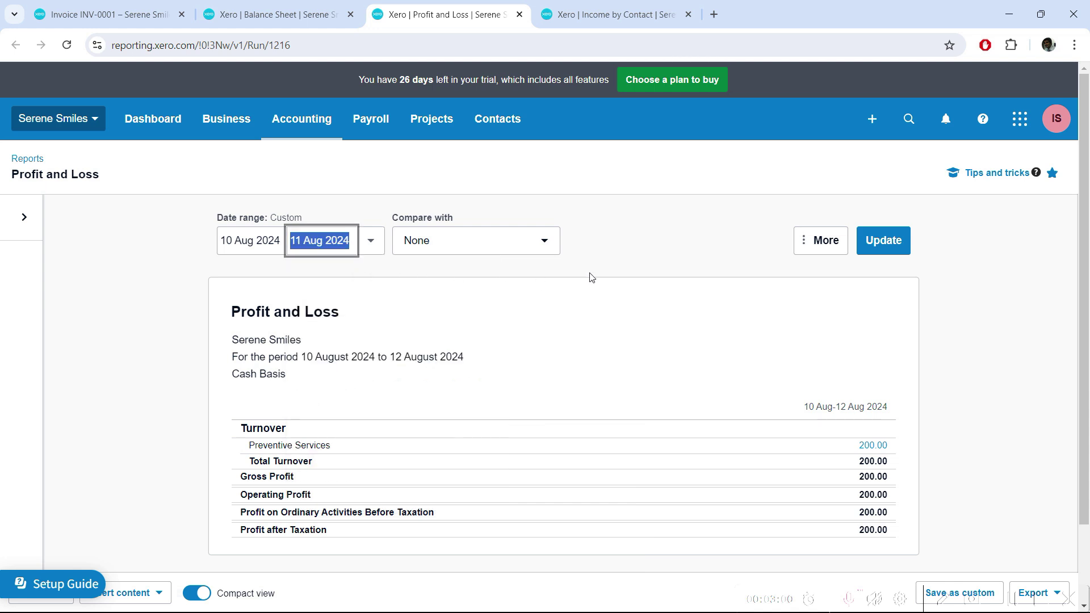
left_click(627, 250)
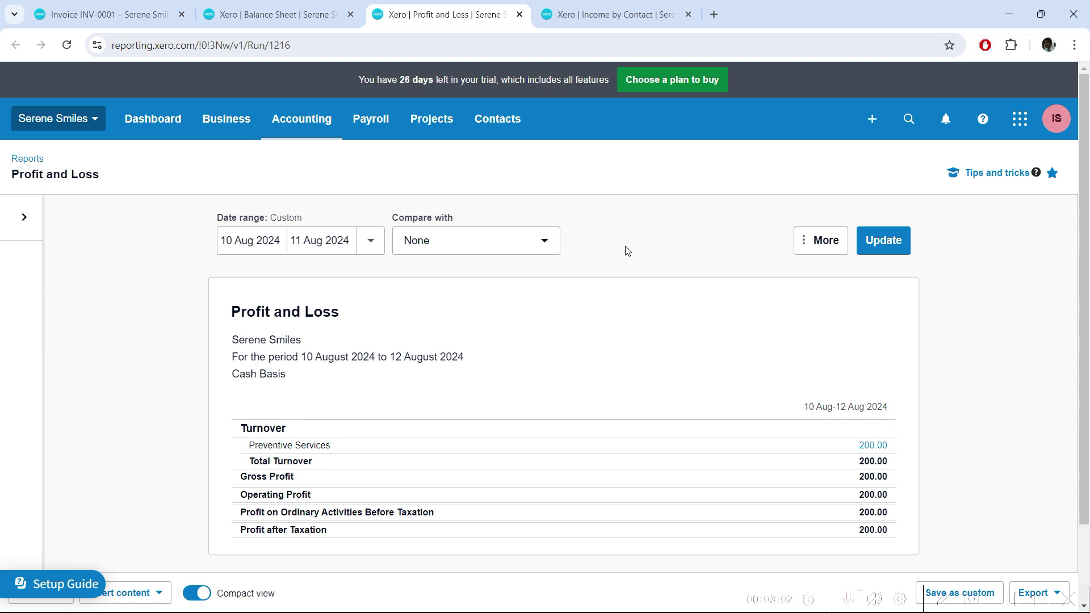
left_click(826, 250)
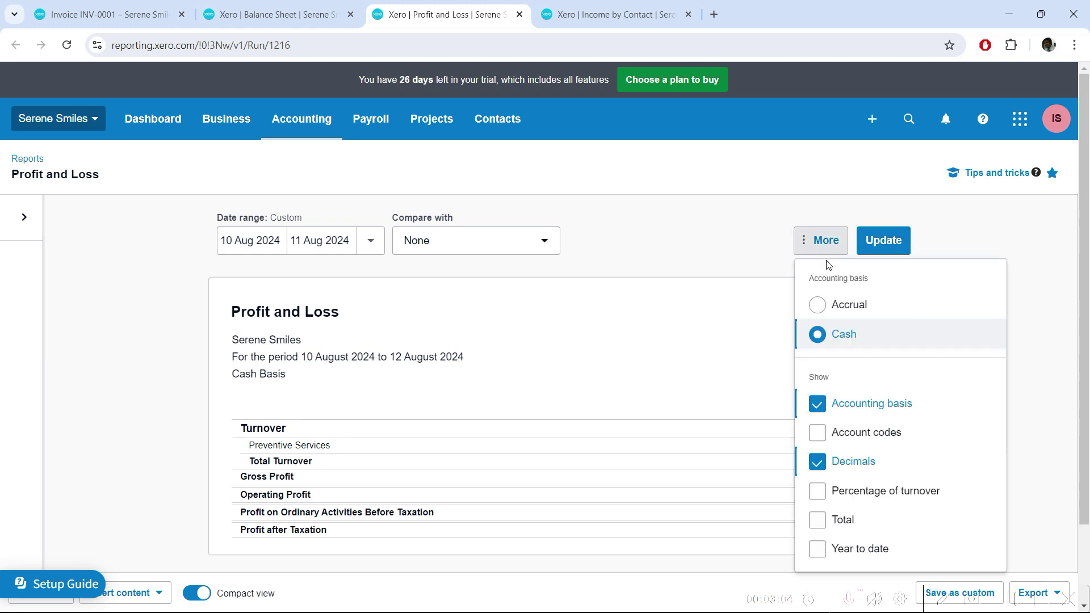
left_click(722, 267)
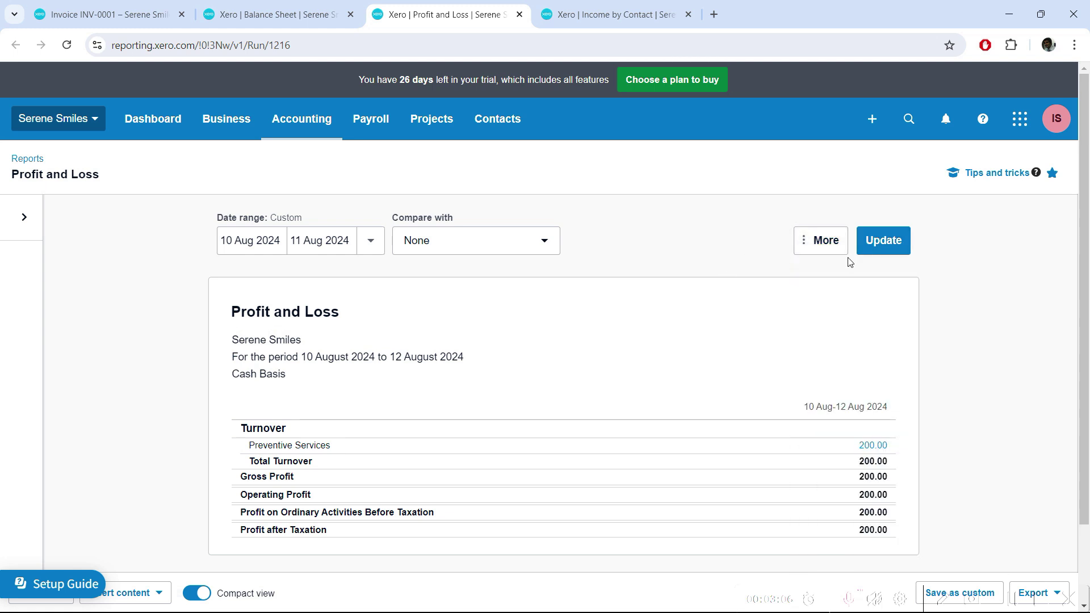
left_click(900, 247)
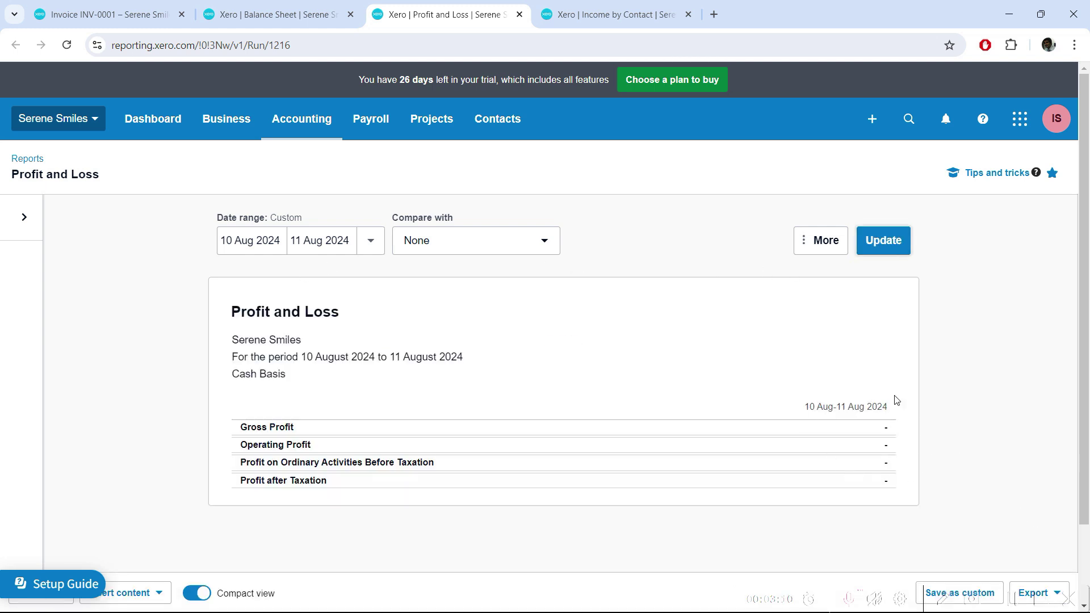
left_click(822, 250)
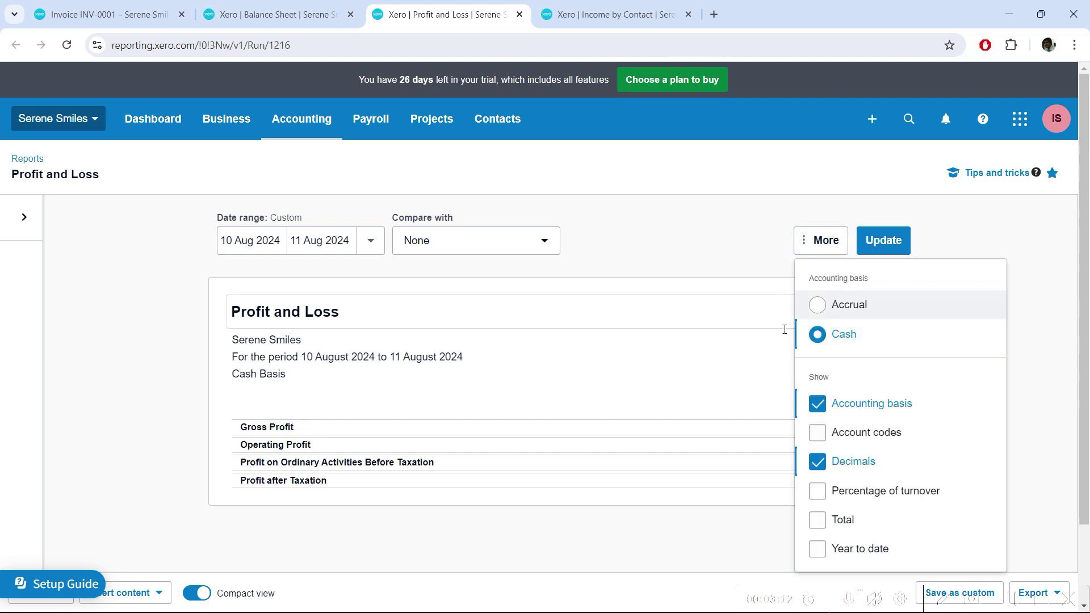
left_click(729, 263)
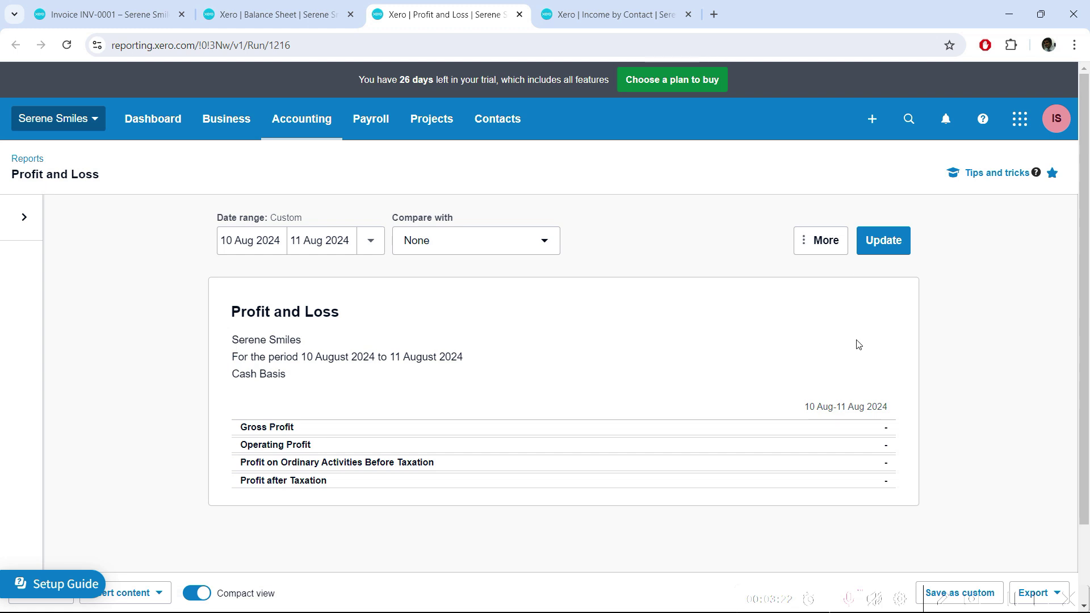
left_click(135, 10)
- Open the All reports page in a new tab from the Accounting menu
scroll(642, 355, "down", 2)
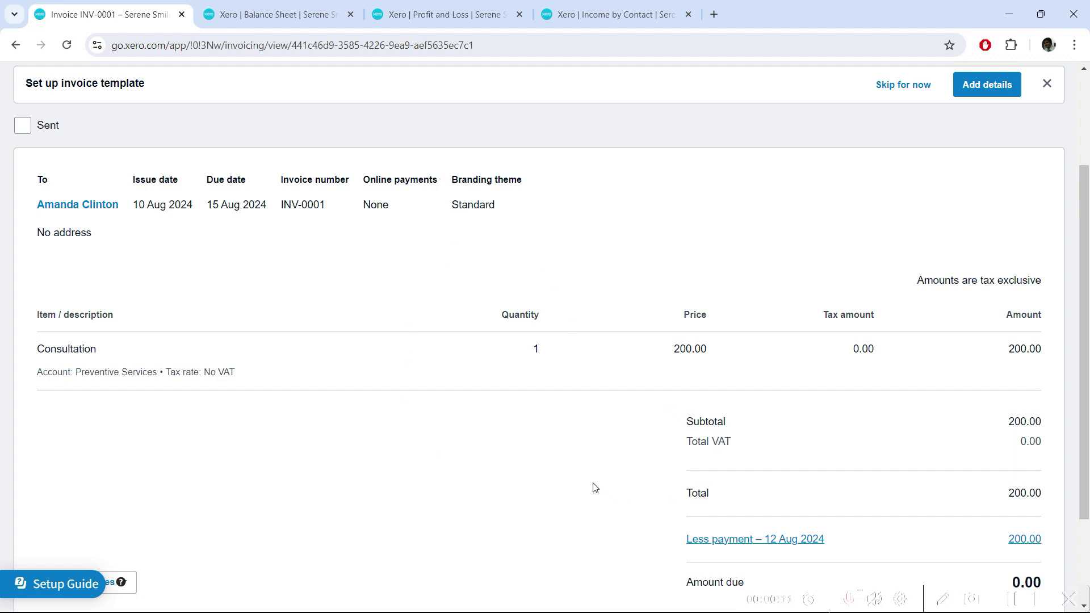
scroll(536, 470, "up", 3)
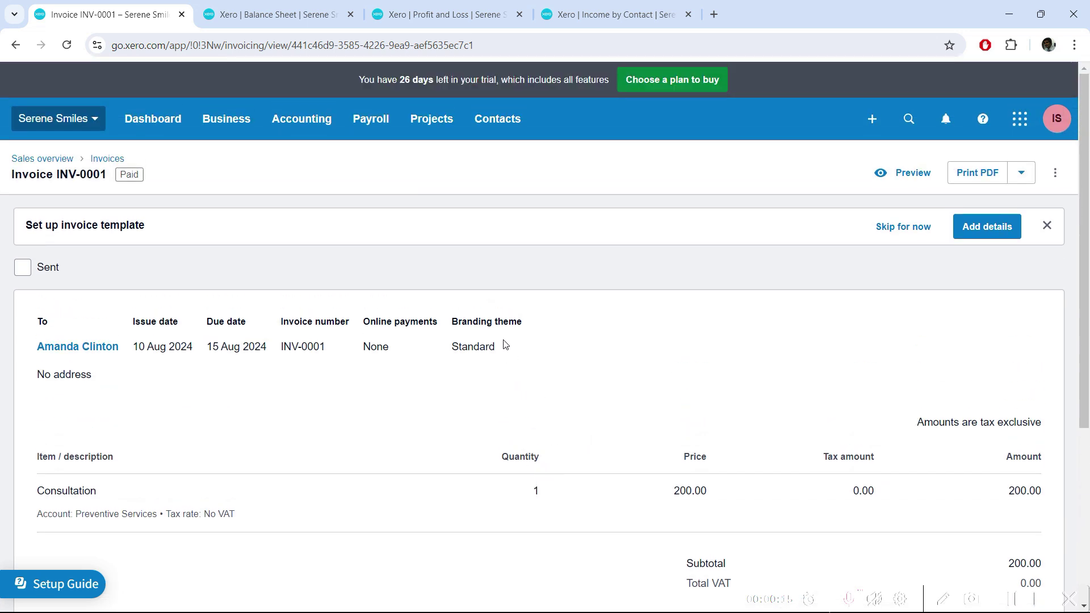
left_click(316, 117)
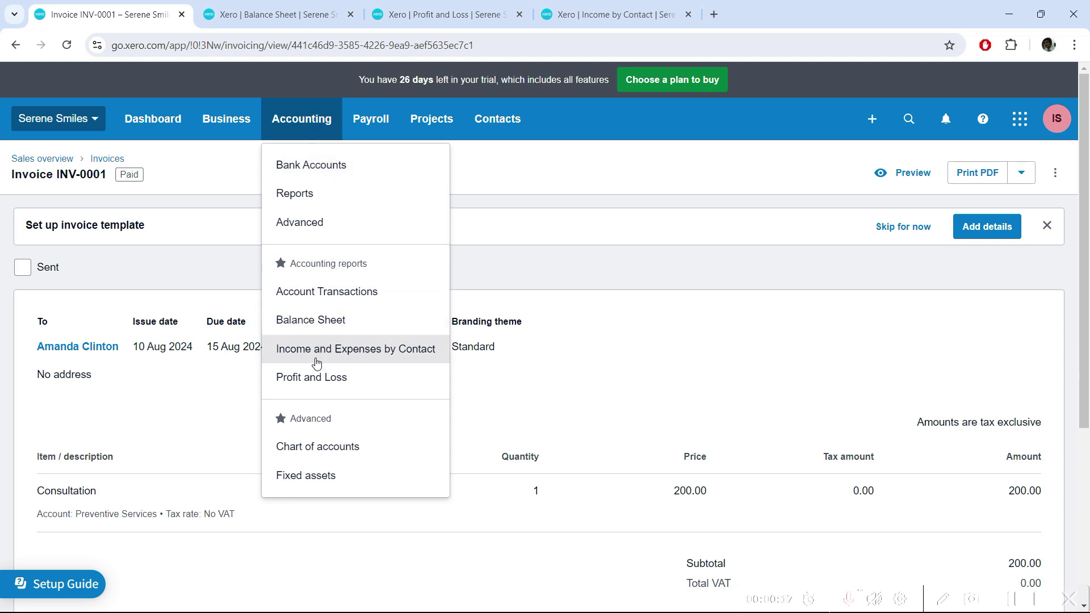
right_click(318, 202)
left_click(347, 214)
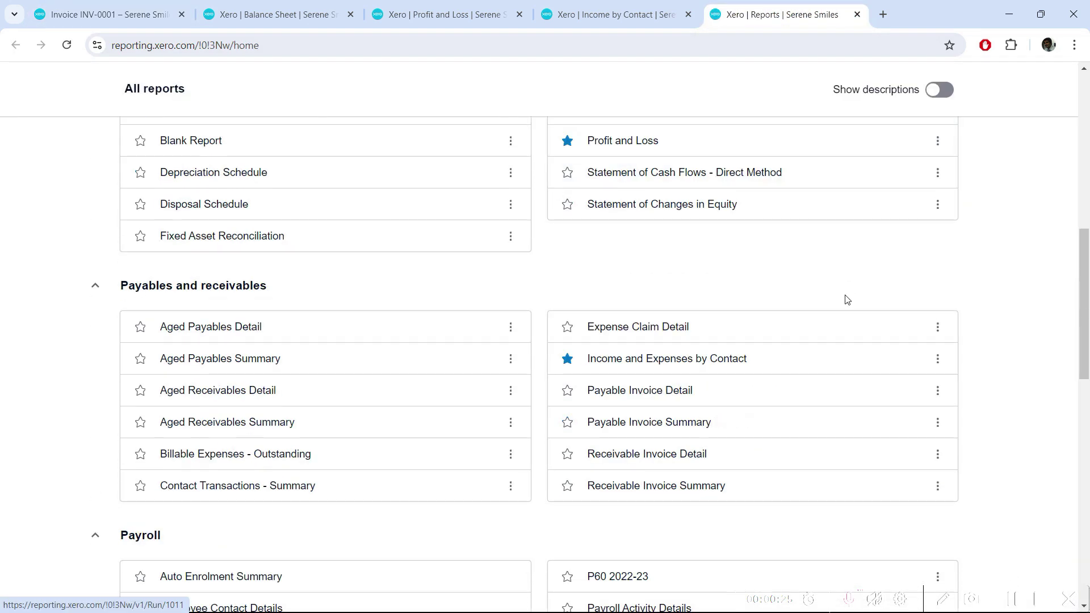
scroll(846, 309, "down", 9)
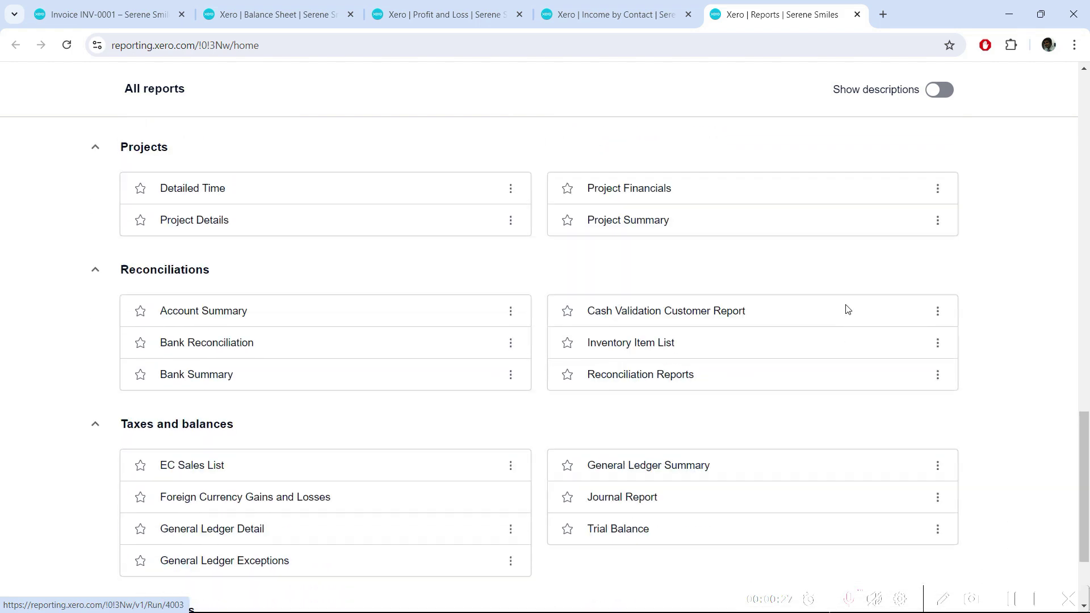
- Run the Journal Report with start and end dates both set to 10 Aug 2024
left_click(634, 363)
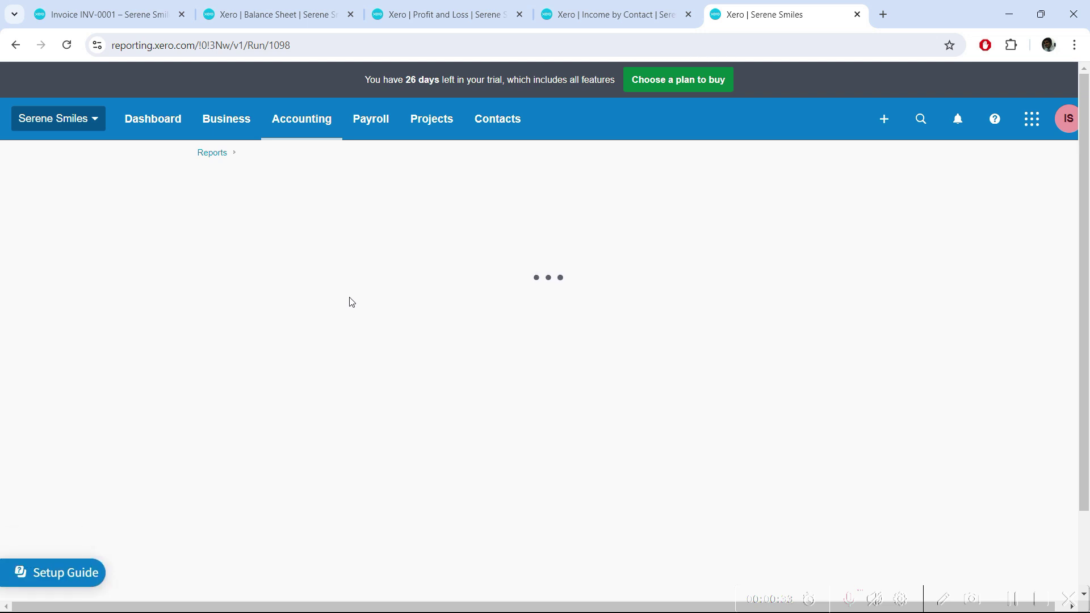
left_click(269, 254)
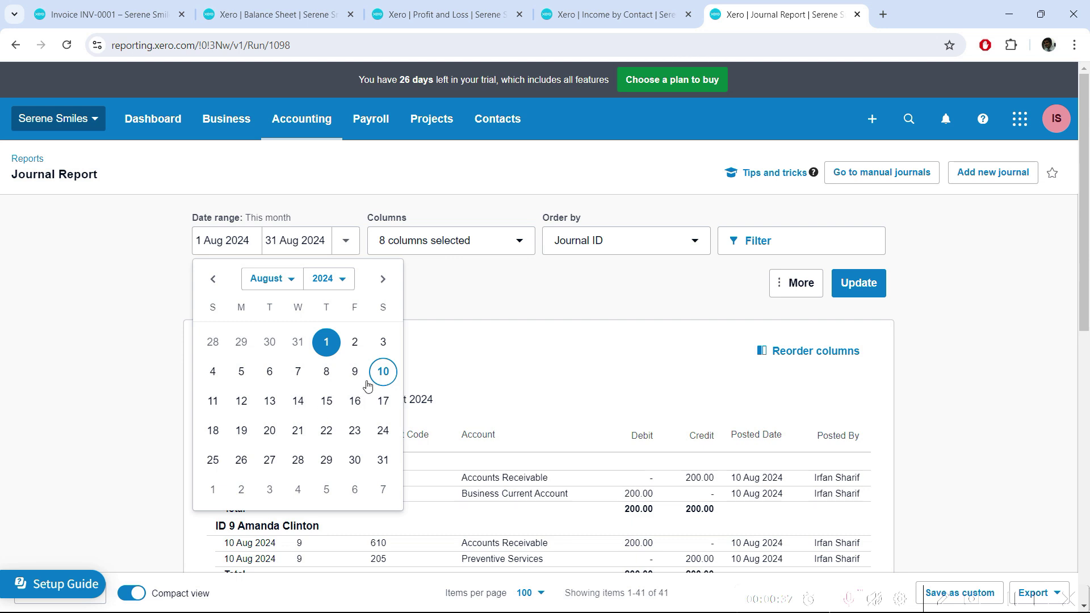
left_click(383, 372)
left_click(282, 241)
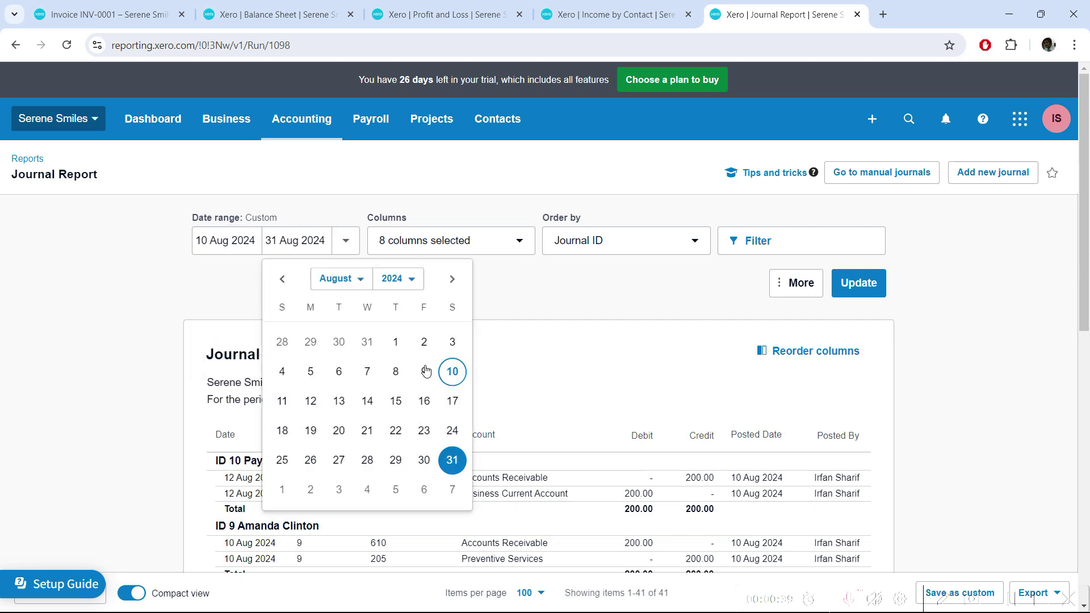
left_click(453, 372)
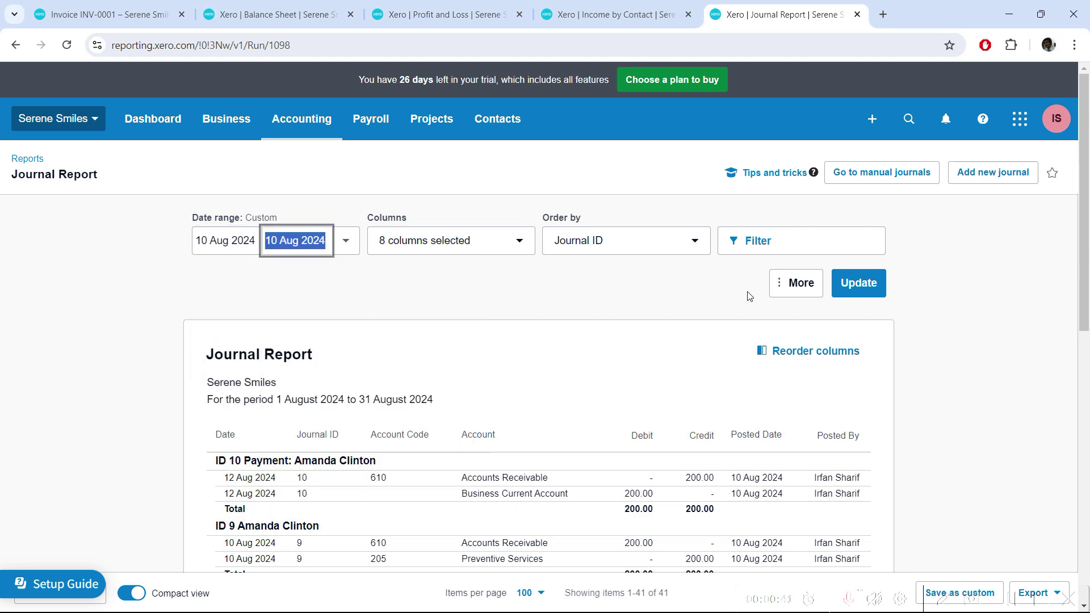
left_click(860, 290)
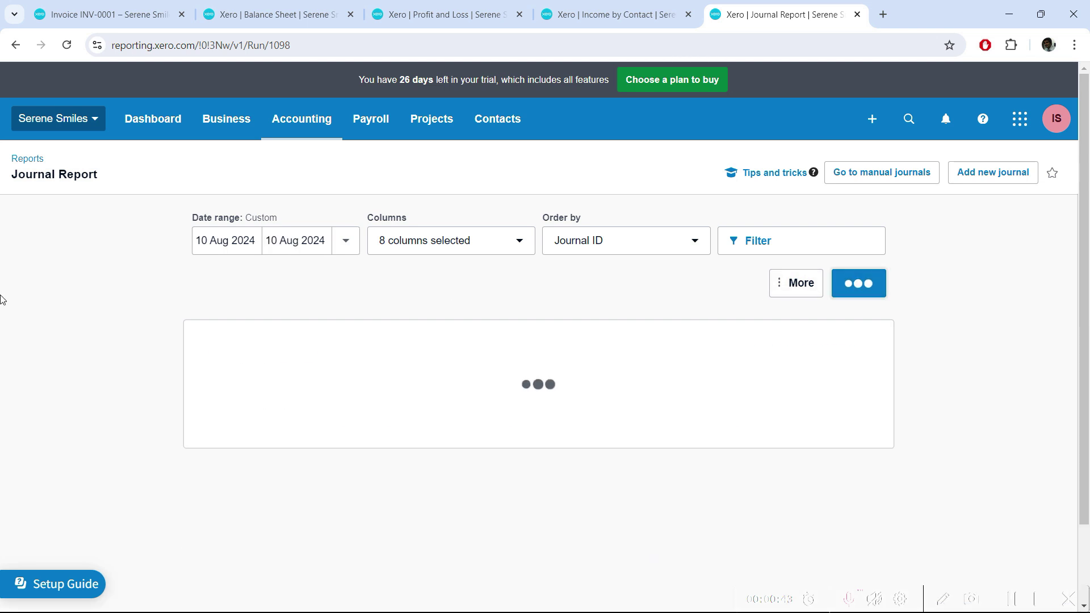
- Inspect the 200.00 Accounts Receivable / Preventive Services journal lines
scroll(481, 452, "down", 2)
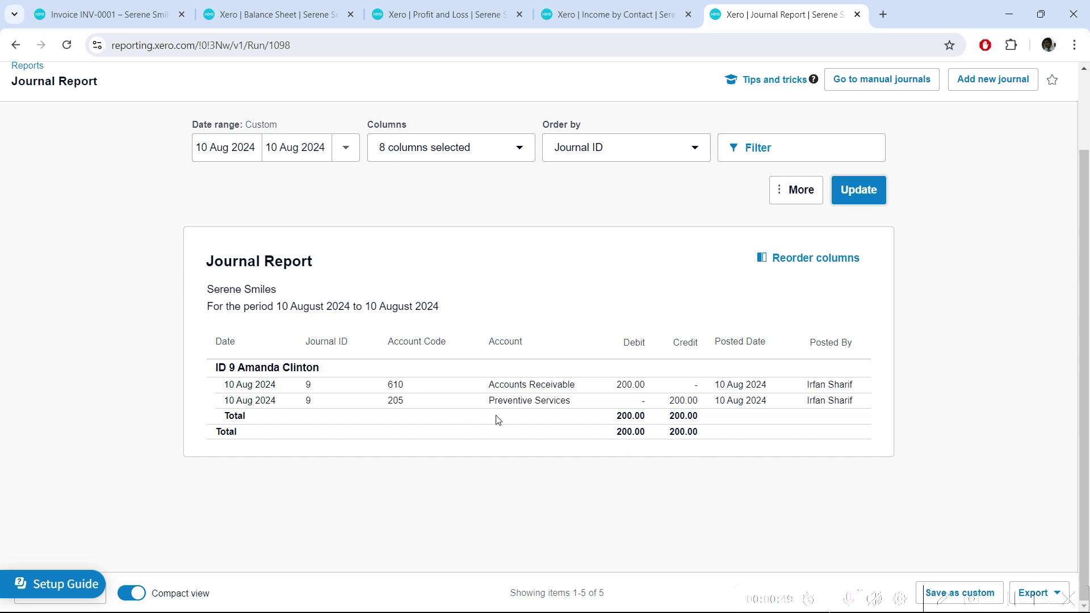
left_click_drag(481, 387, 526, 386)
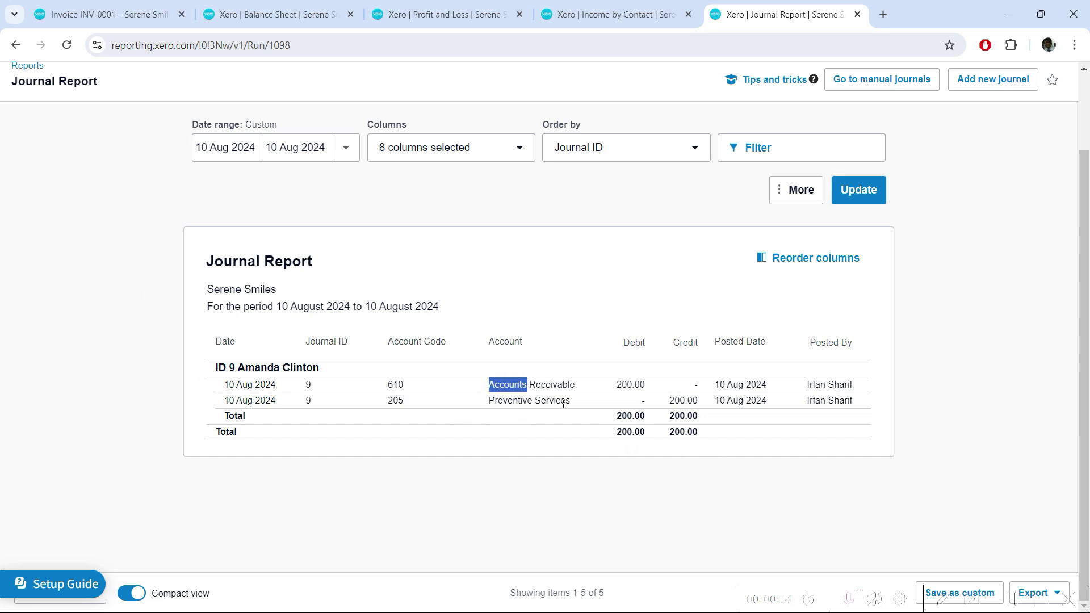
left_click(510, 400)
- Rerun the Journal Report with start and end dates both set to 12 Aug 2024
left_click(257, 159)
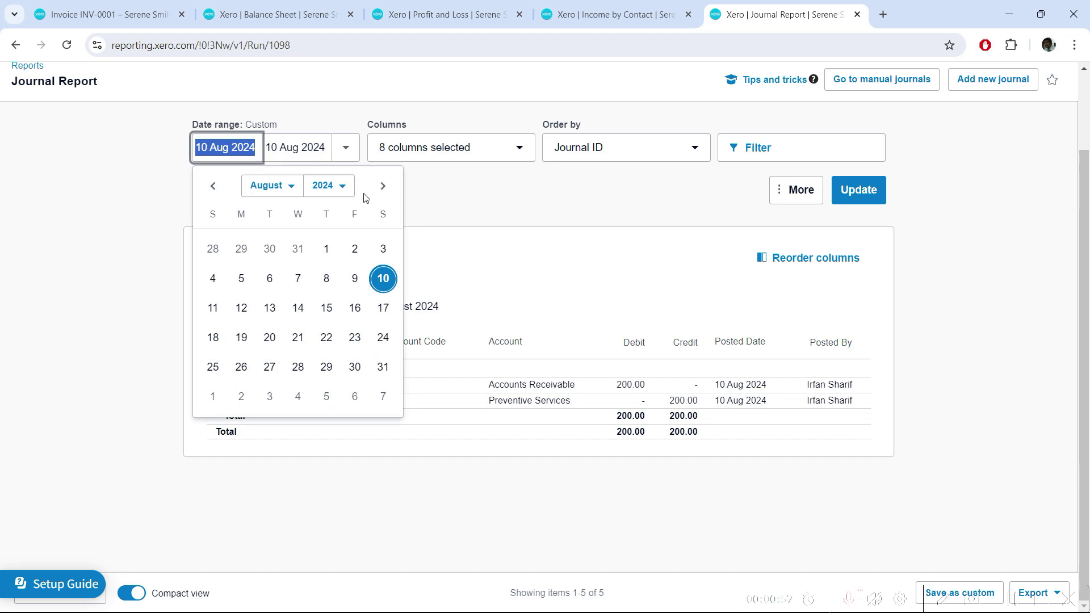
left_click(381, 186)
left_click(213, 186)
left_click(240, 307)
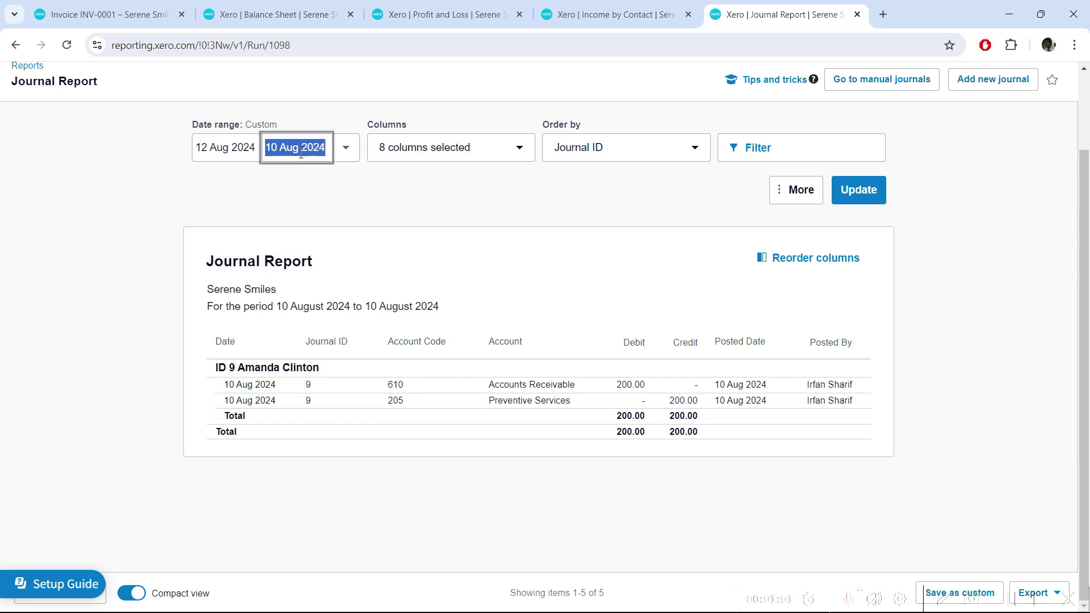
left_click(309, 305)
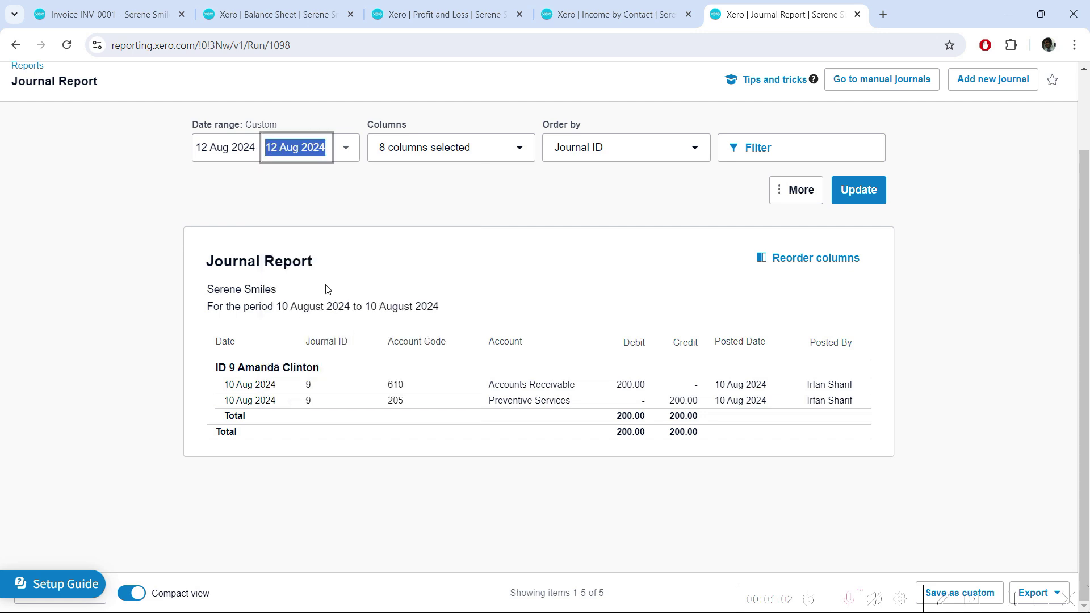
left_click(854, 190)
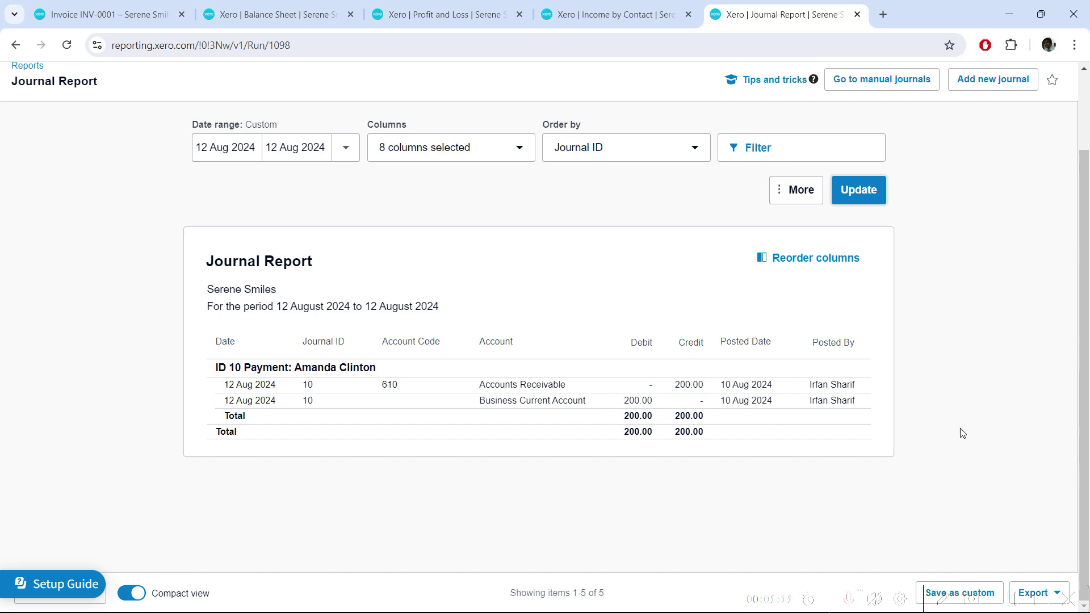
scroll(961, 432, "up", 2)
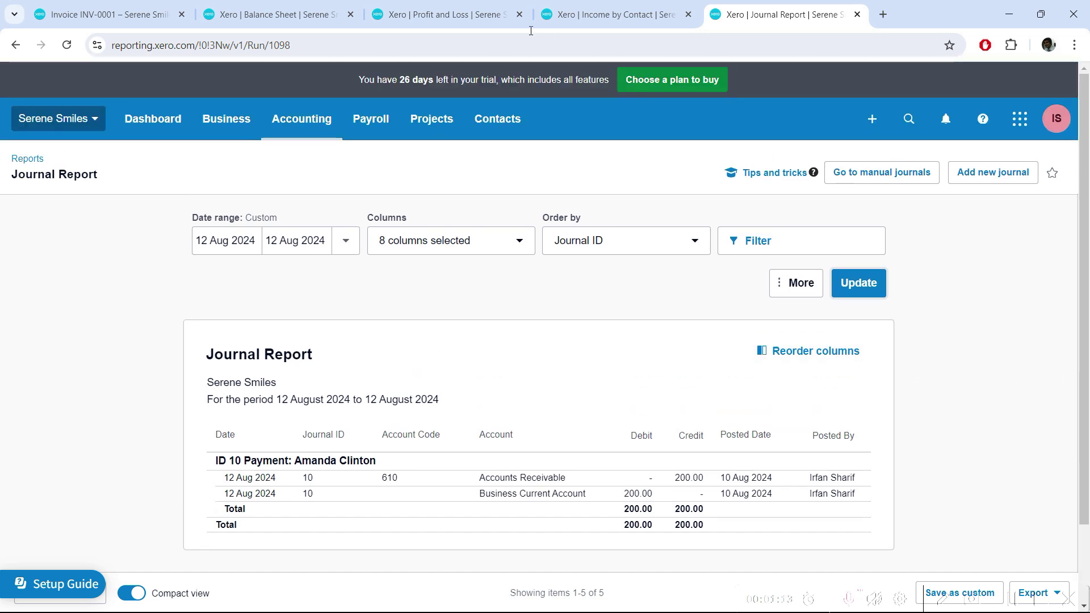
- Check on invoice INV-0001 that the 12 Aug 2024 payment of 200.00 leaves 0.00 due
left_click(176, 6)
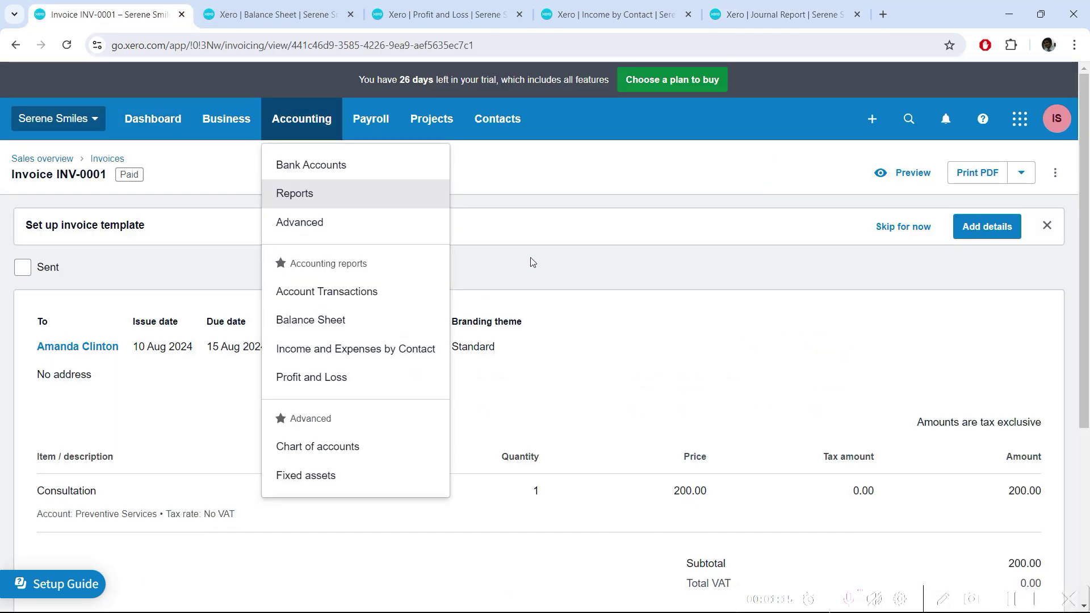
left_click(566, 245)
scroll(608, 250, "down", 1)
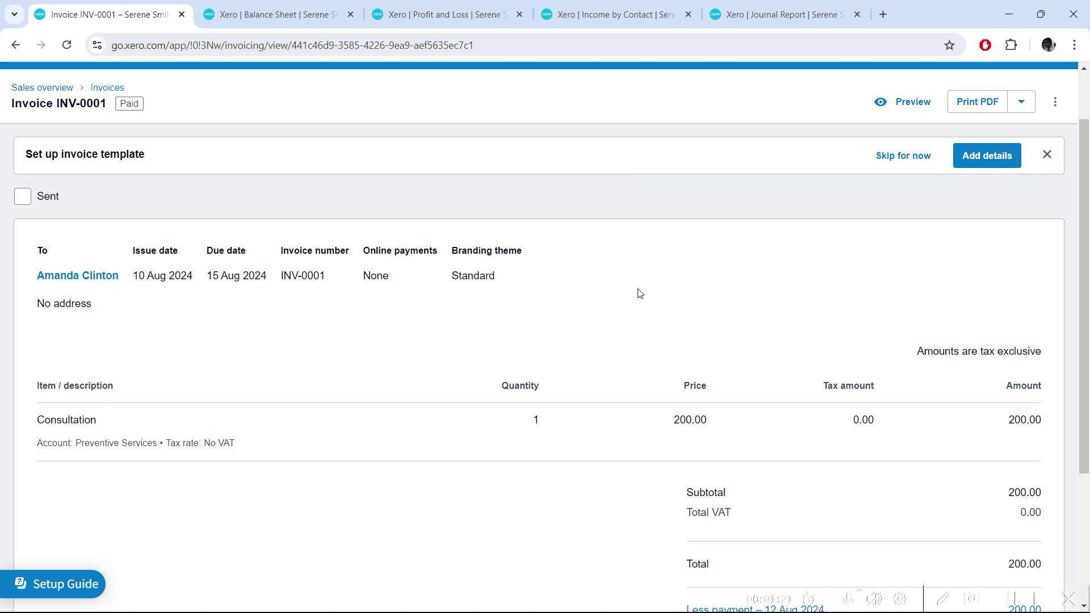
scroll(640, 294, "down", 1)
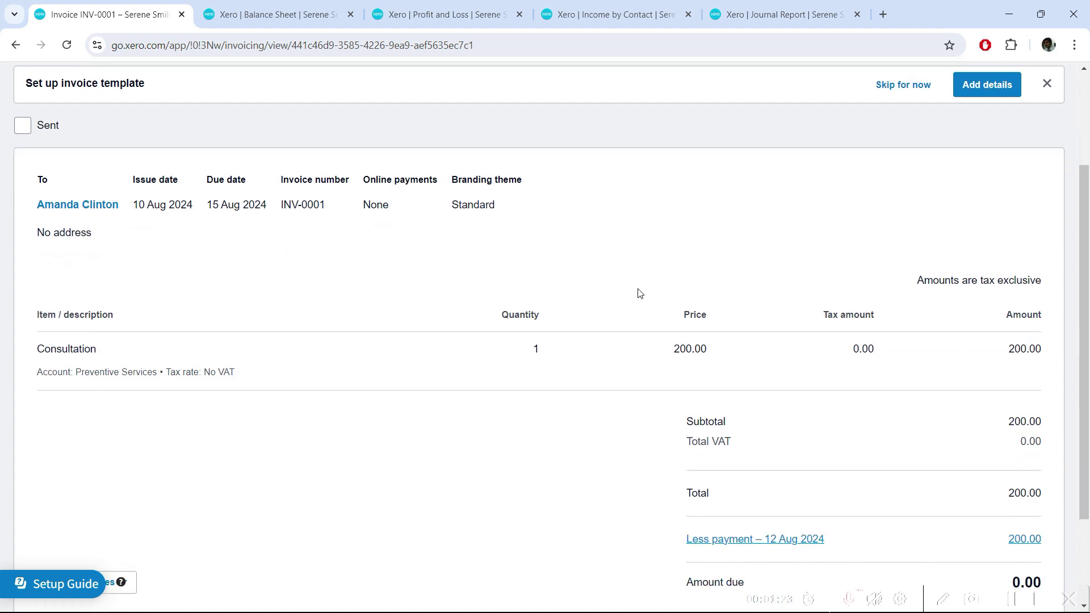